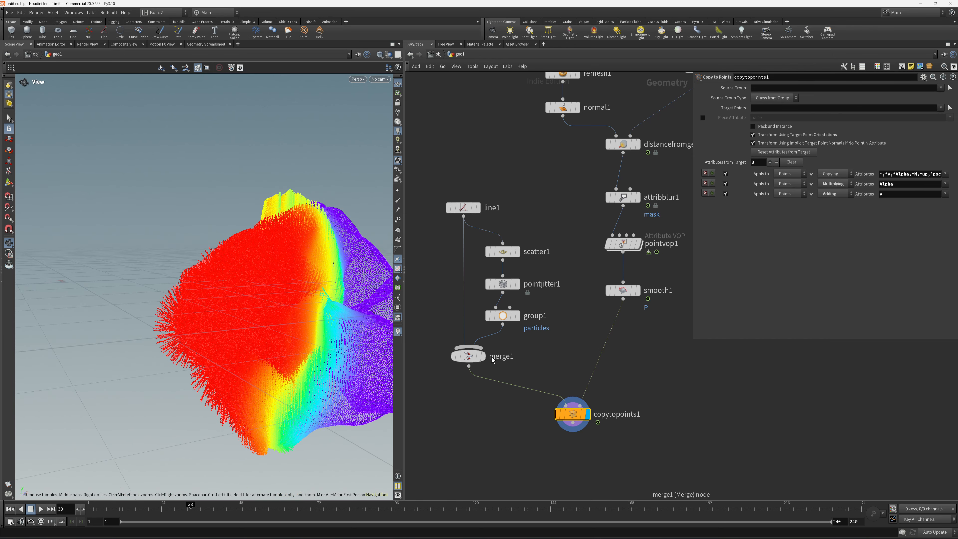
drag(313, 324, 352, 345)
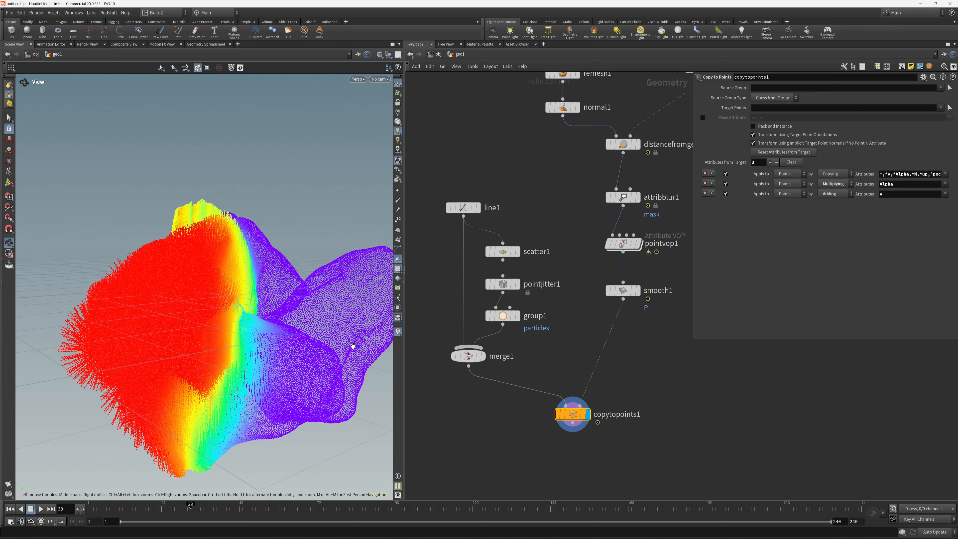
click(634, 243)
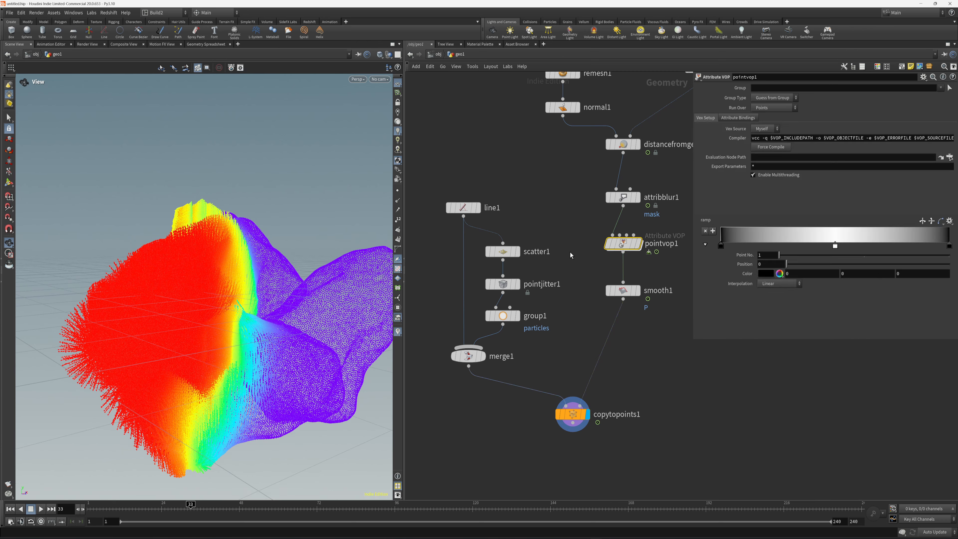
double_click(622, 245)
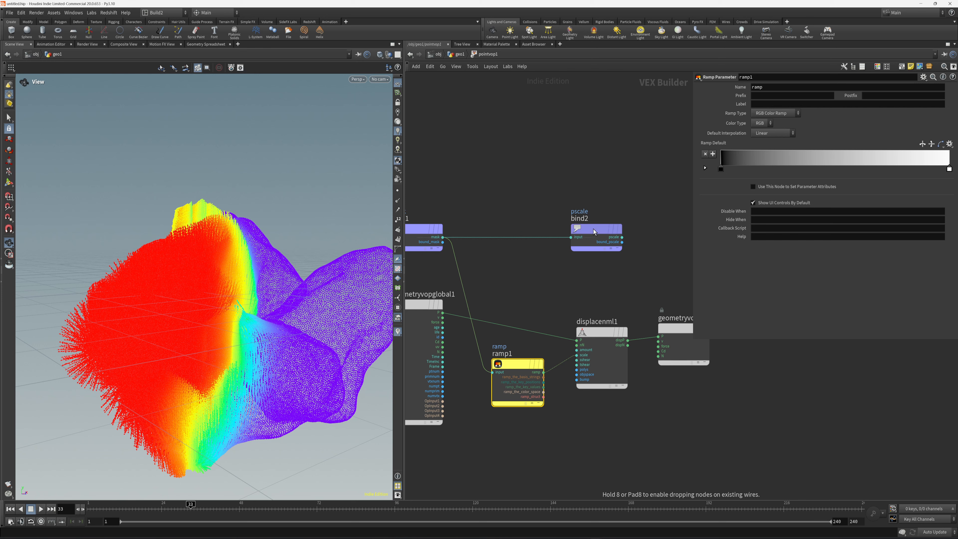
key(u)
drag(312, 309, 310, 386)
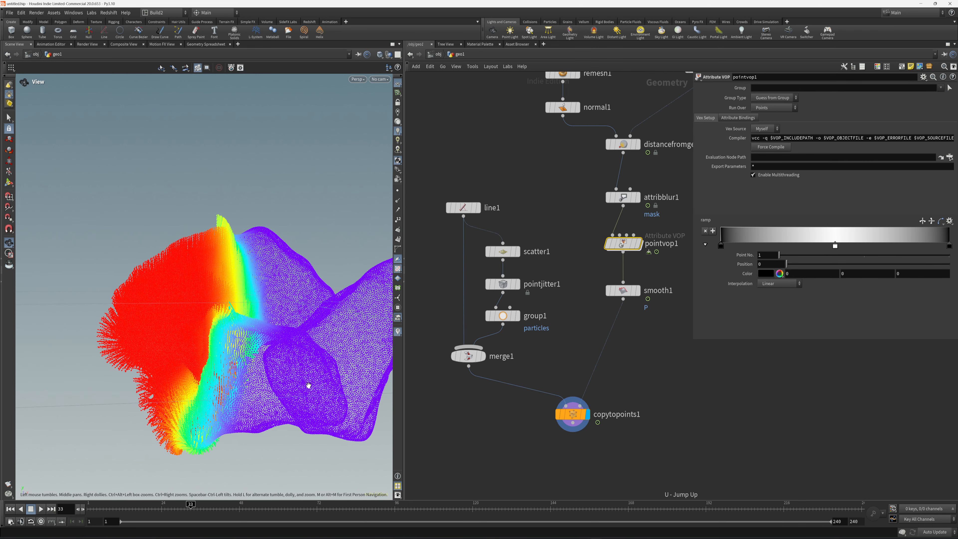
drag(200, 275, 264, 325)
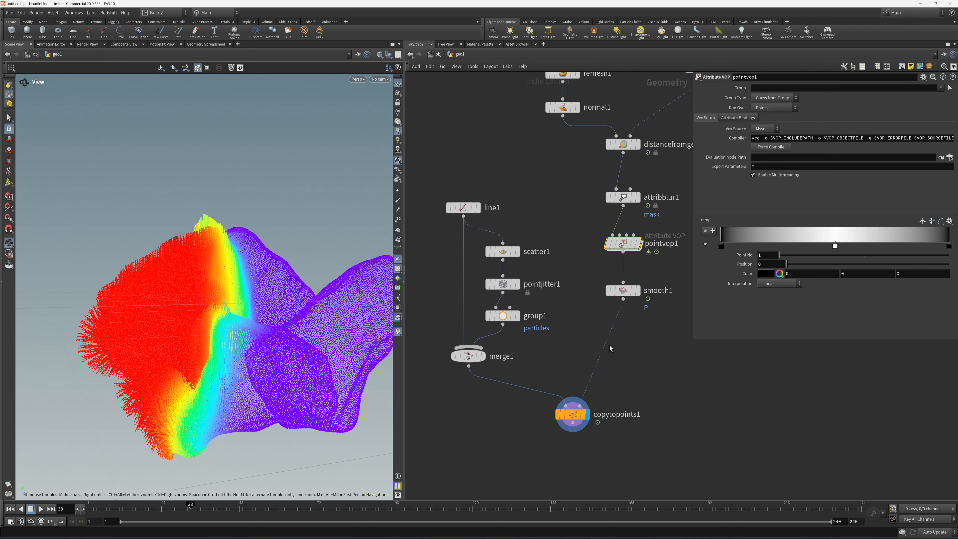
Set the line1 node's direction to 0, 0, 1 and check the copied hairs at frame 27
click(463, 207)
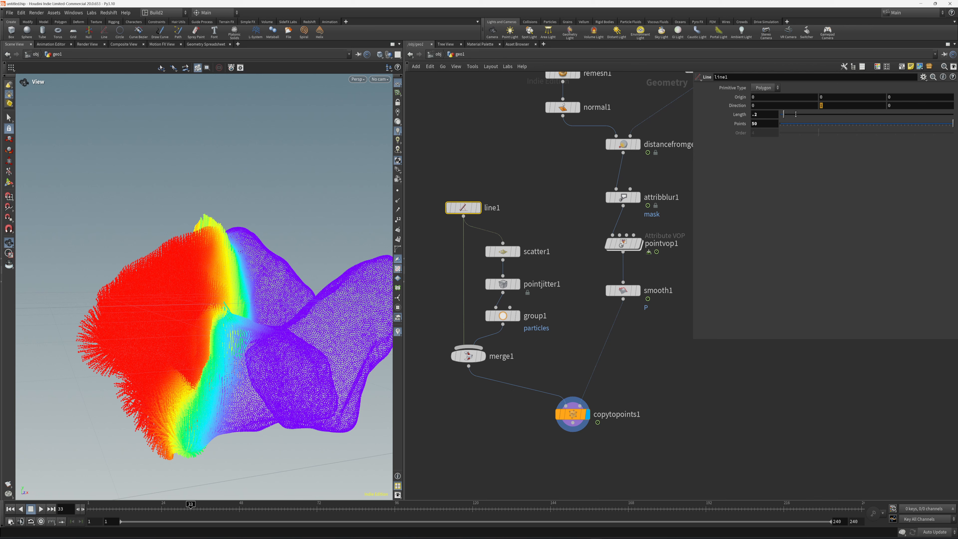
text(0)
key(Tab)
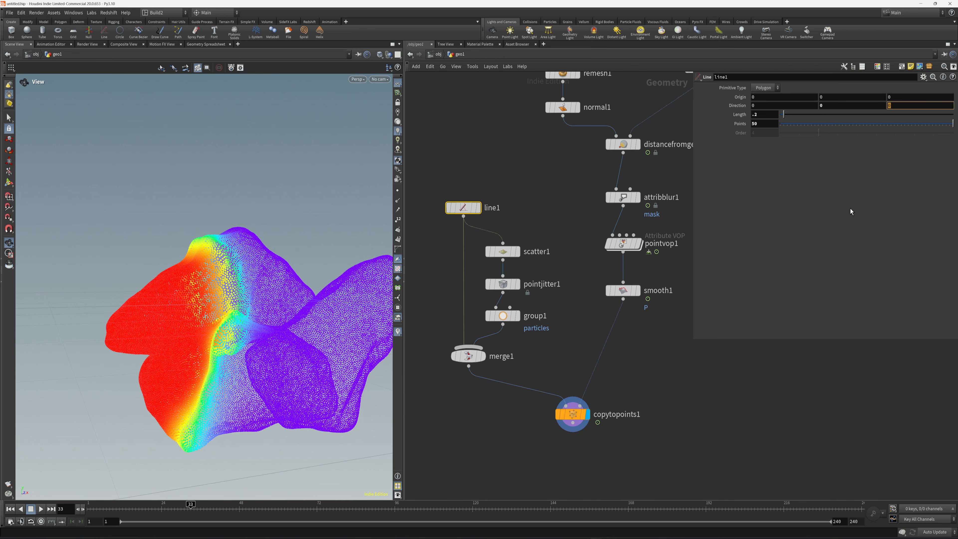
text(1)
key(Return)
drag(211, 317, 259, 296)
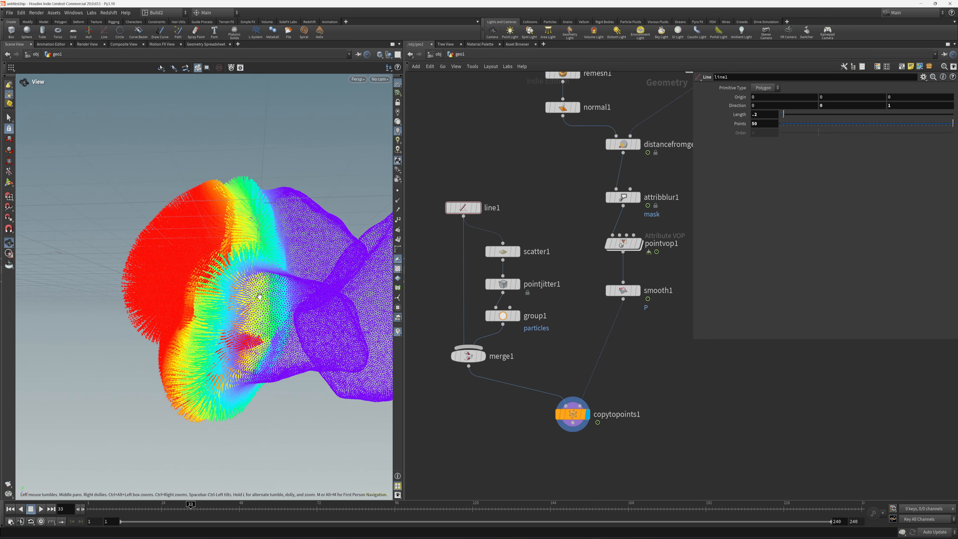
drag(149, 248, 253, 234)
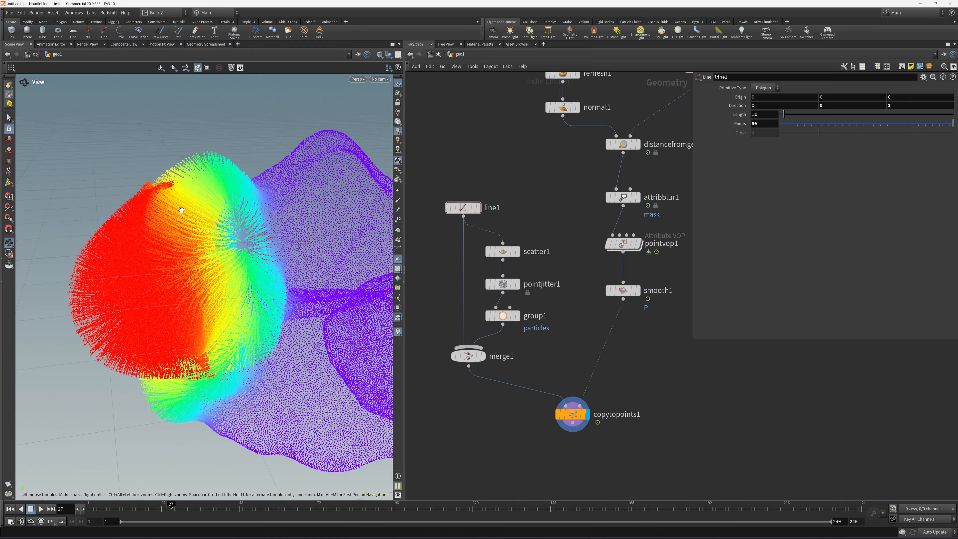
Inside pointvop1, add an Anti-Aliased Noise node and connect the global P to its position input
middle_drag(710, 384, 670, 408)
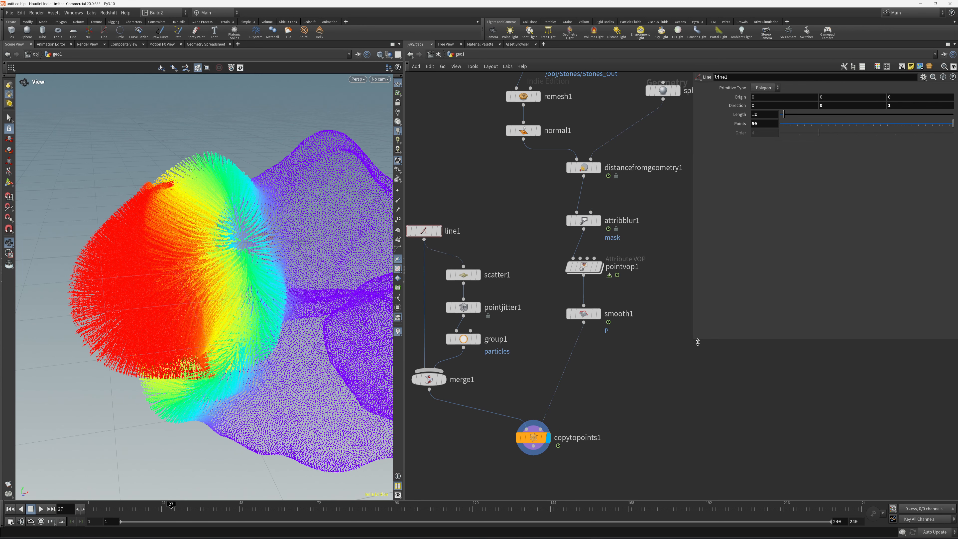
double_click(586, 268)
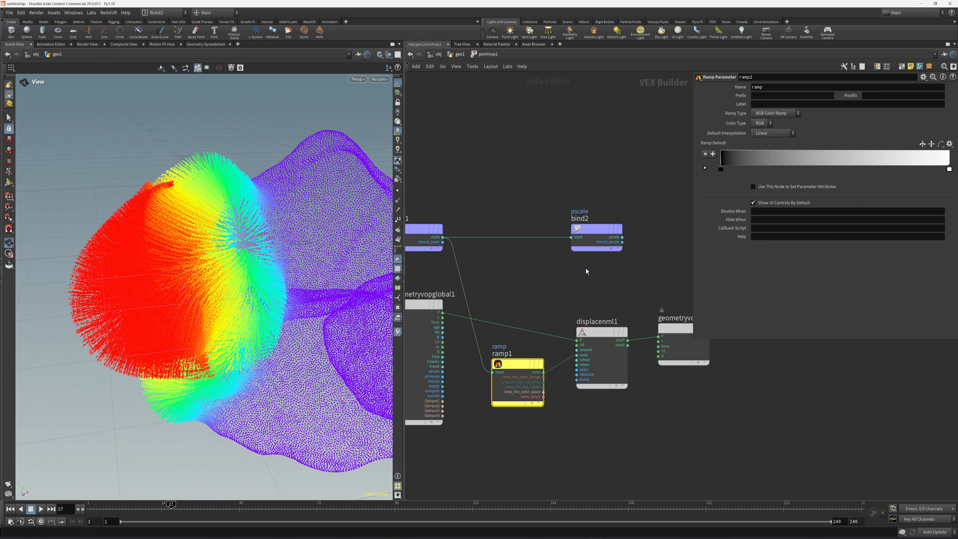
key(Tab)
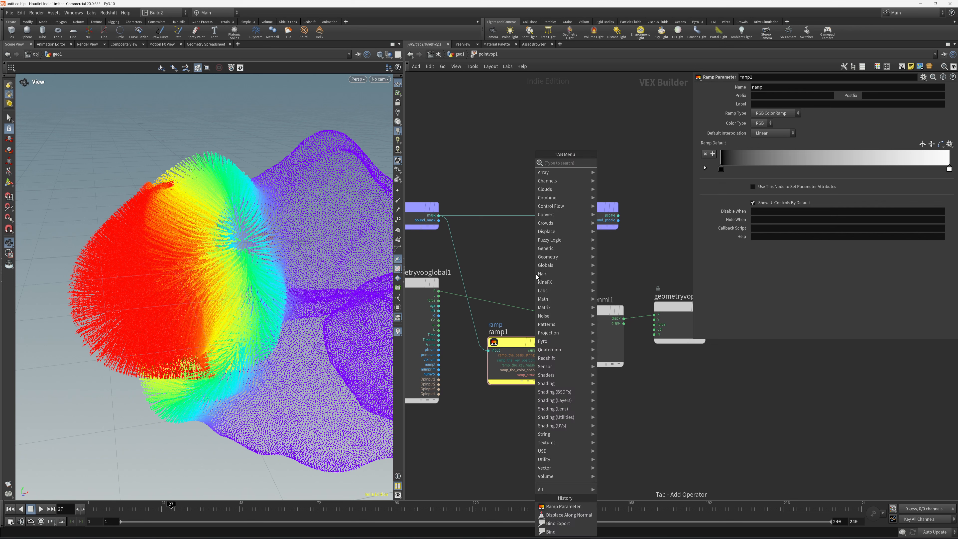
text(aa)
key(Down)
key(Down)
key(Return)
click(536, 273)
drag(513, 272, 485, 259)
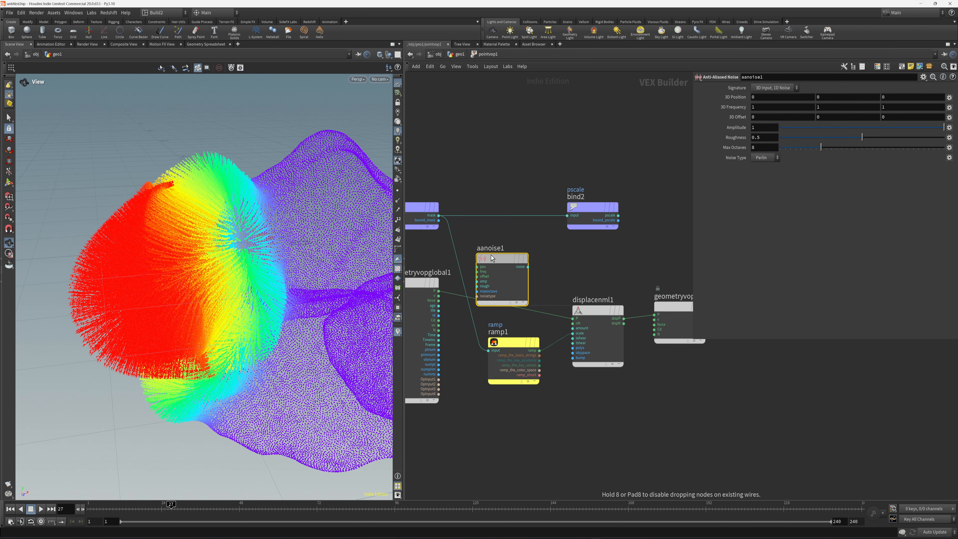
drag(439, 291, 479, 263)
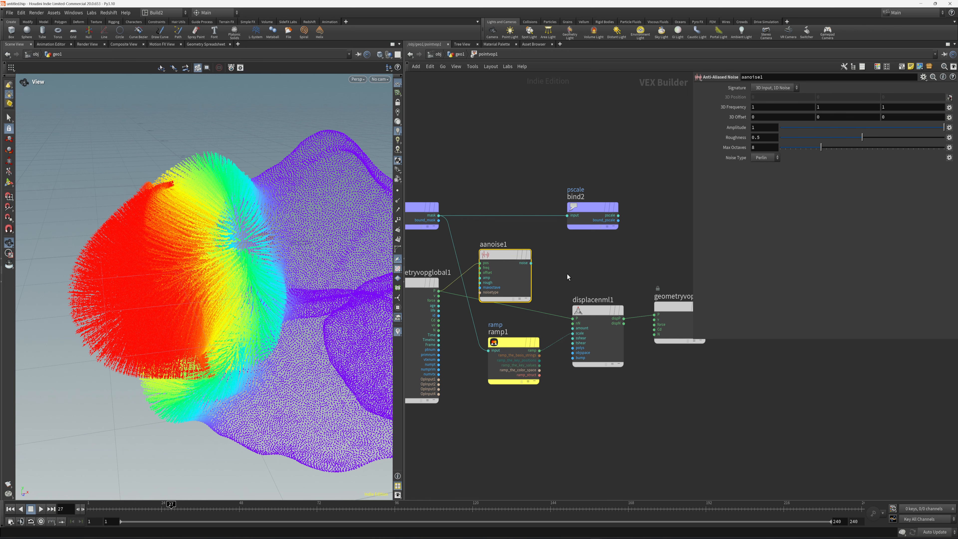
Insert a Mix node between the mask and the pscale bind, and connect the noise output to its second input
key(Tab)
text(mix)
key(Return)
click(558, 222)
click(525, 269)
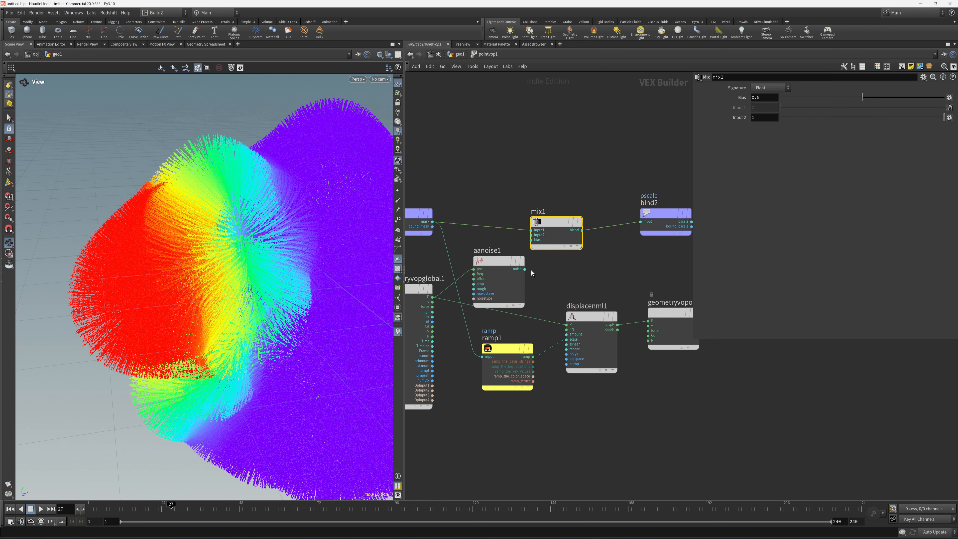
click(554, 212)
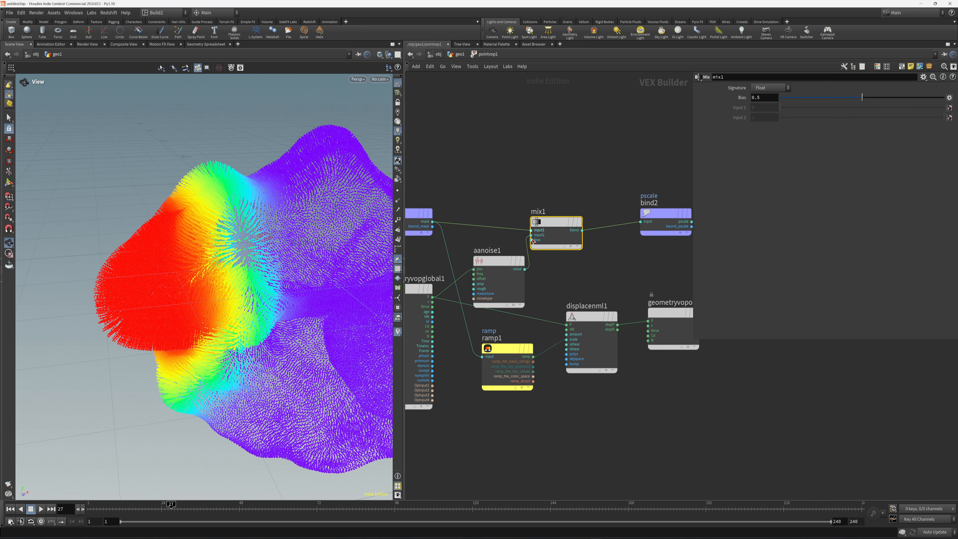
drag(550, 224, 572, 222)
drag(501, 258, 505, 250)
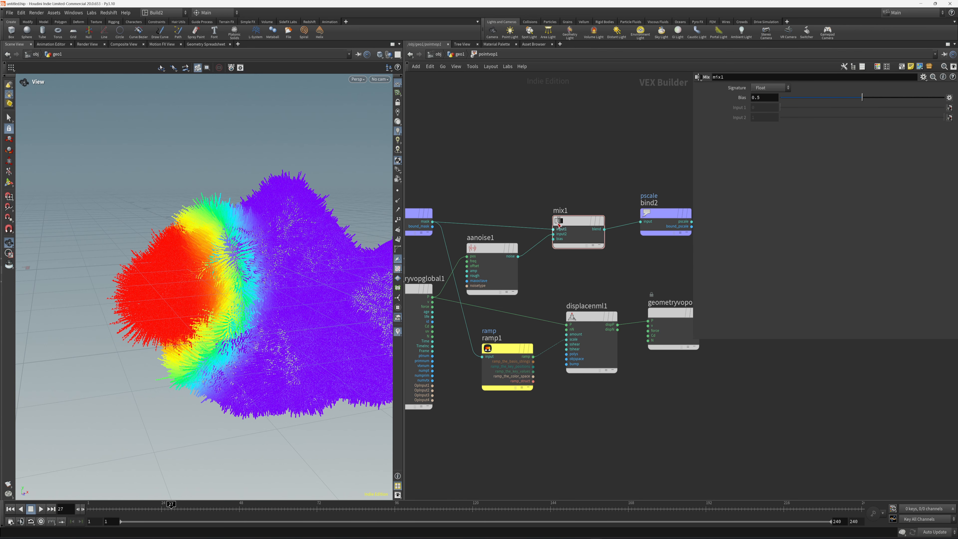
Set the Mix node's bias to 0.3 and return to the geometry network
click(559, 223)
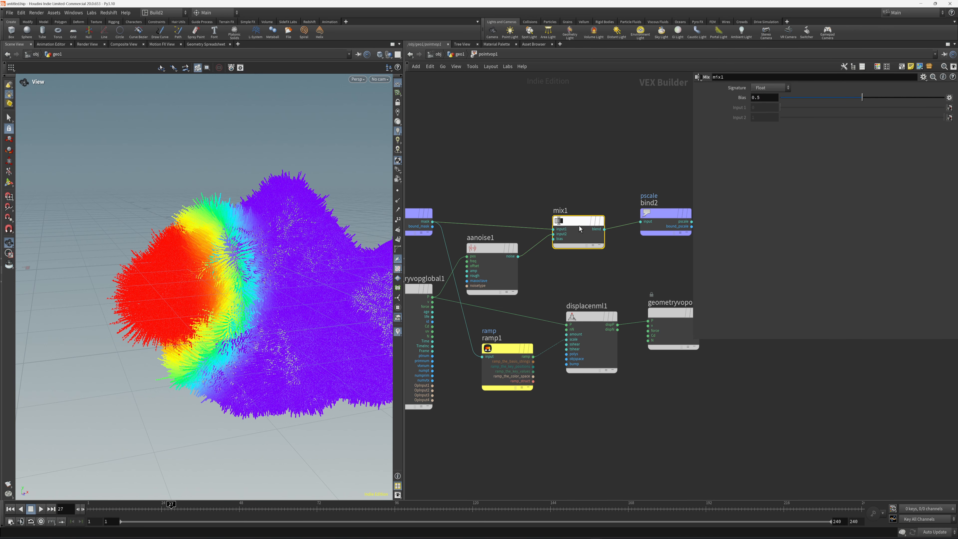
click(767, 98)
key(u)
drag(286, 287, 252, 306)
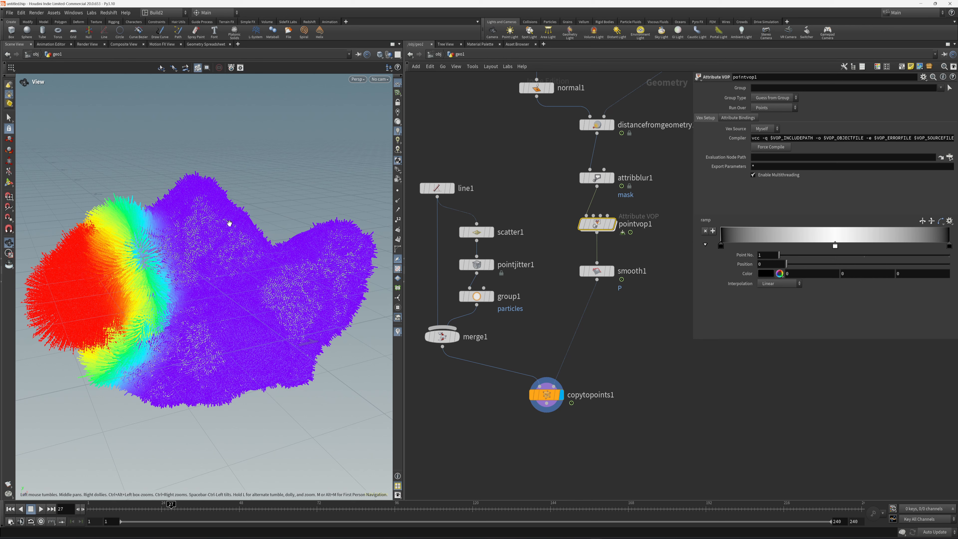
Insert a Delete node between smooth1 and copytopoints1
key(Escape)
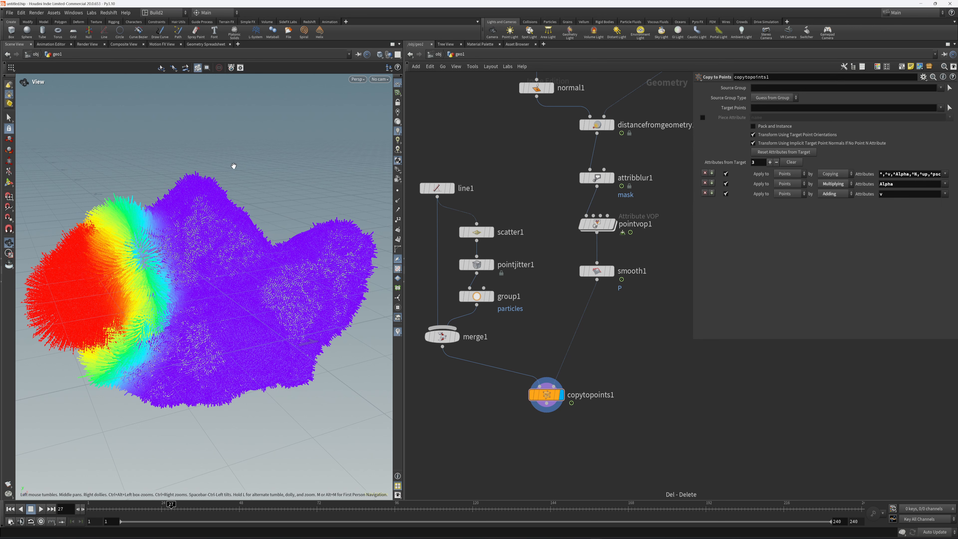
key(Tab)
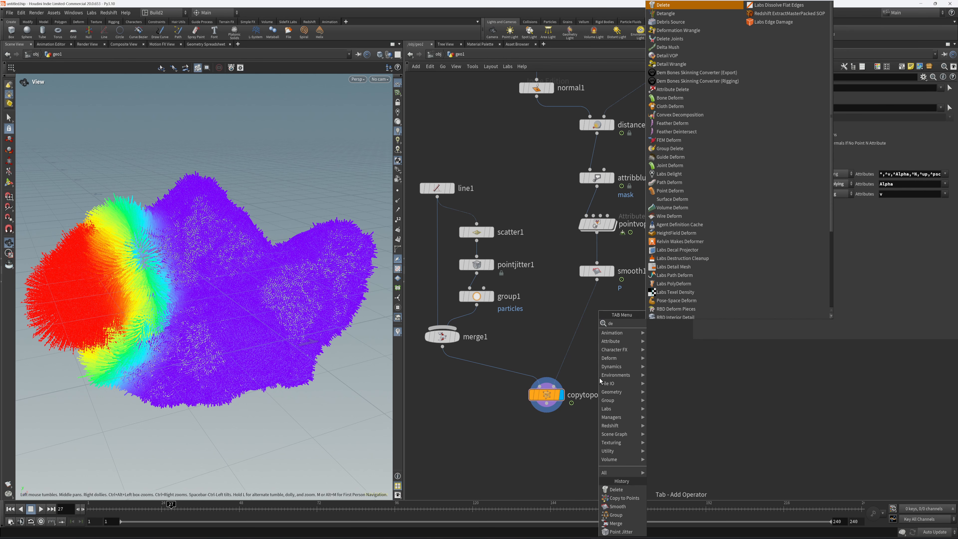
key(Return)
click(585, 320)
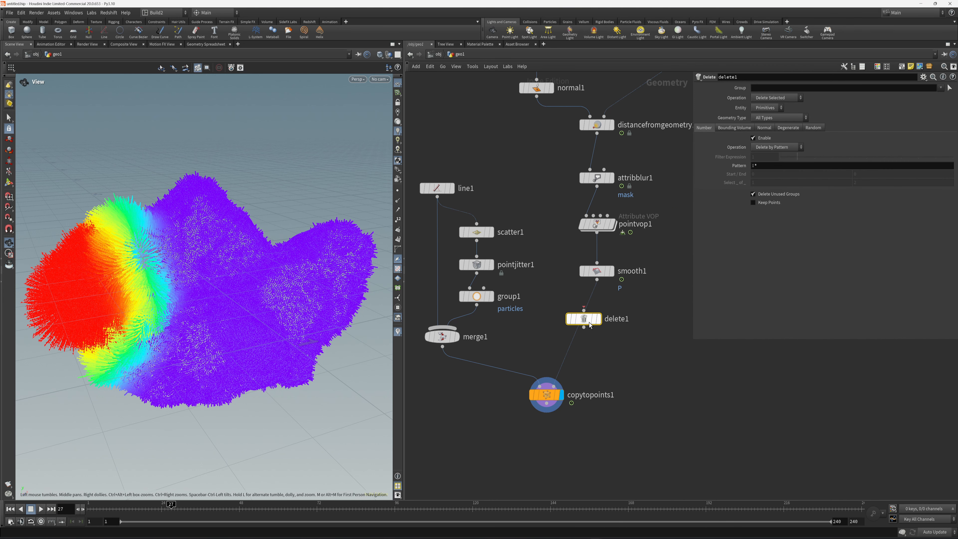
drag(592, 320, 598, 321)
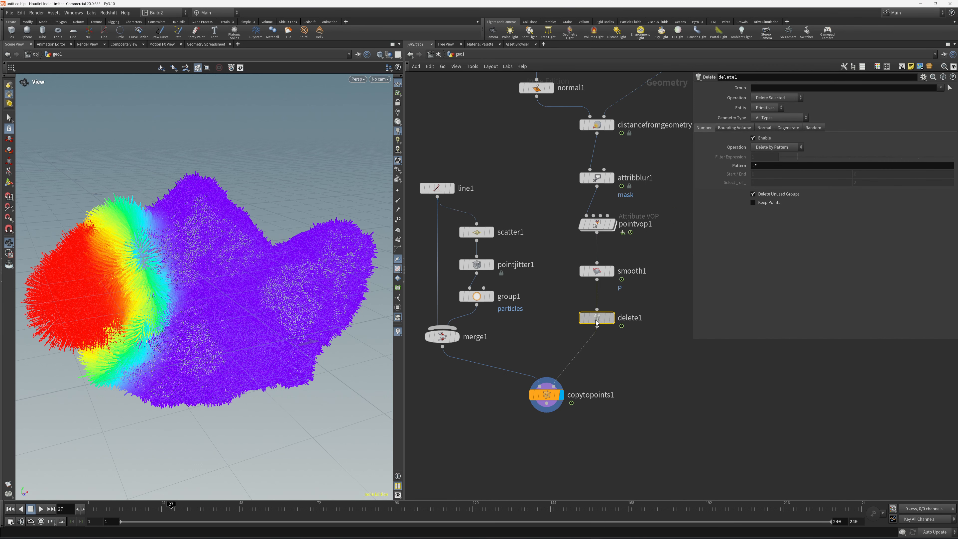
Set the Delete node's entity to Points and its operation to Delete by Expression
click(767, 108)
click(762, 116)
click(783, 149)
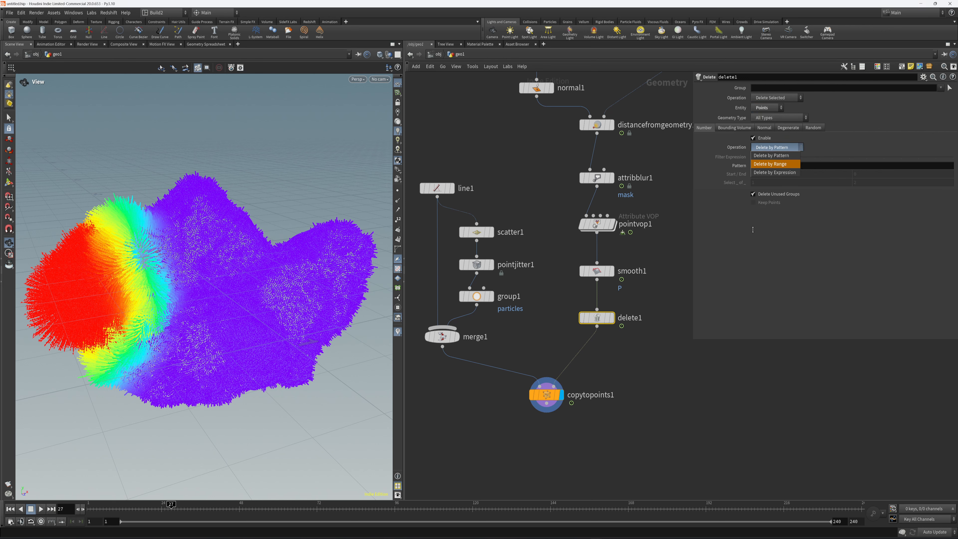
click(775, 174)
click(768, 162)
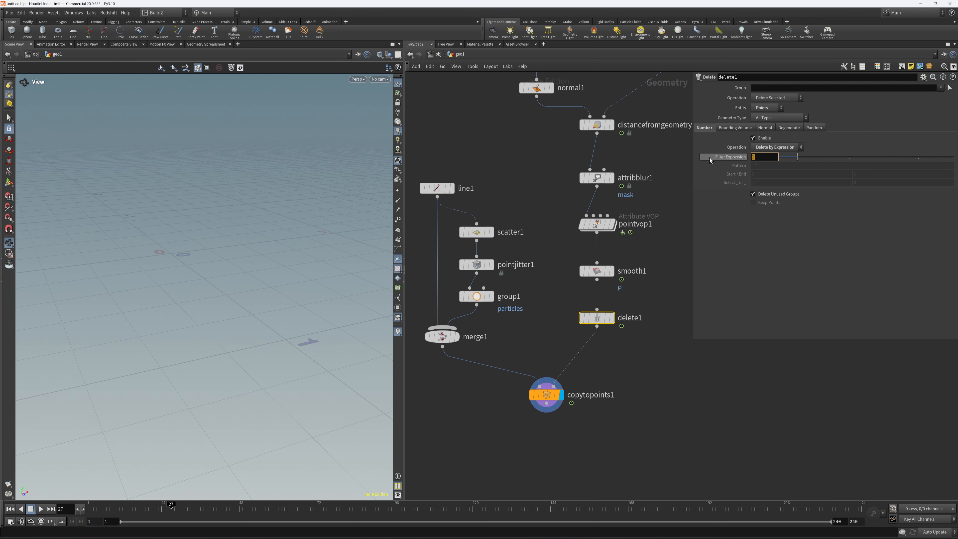
text(@)
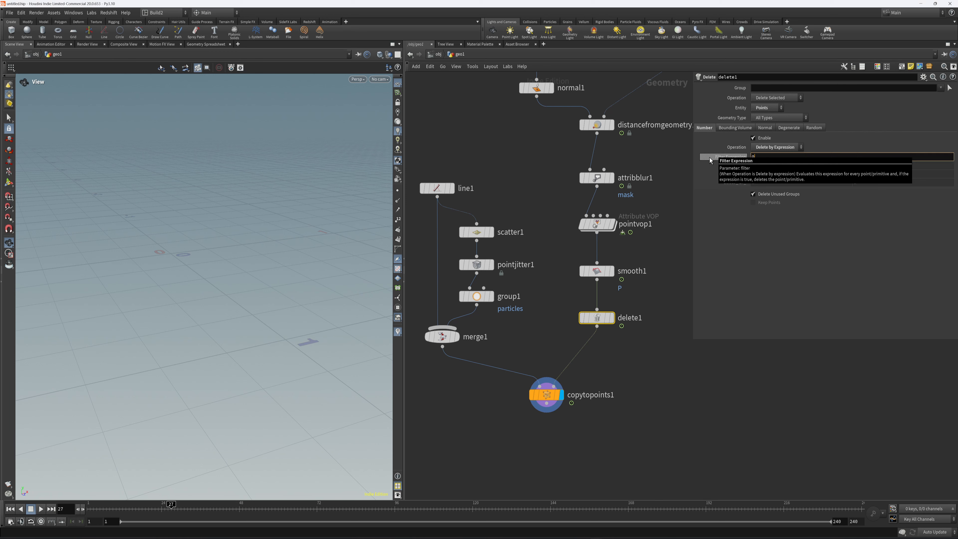
text(mask < .01)
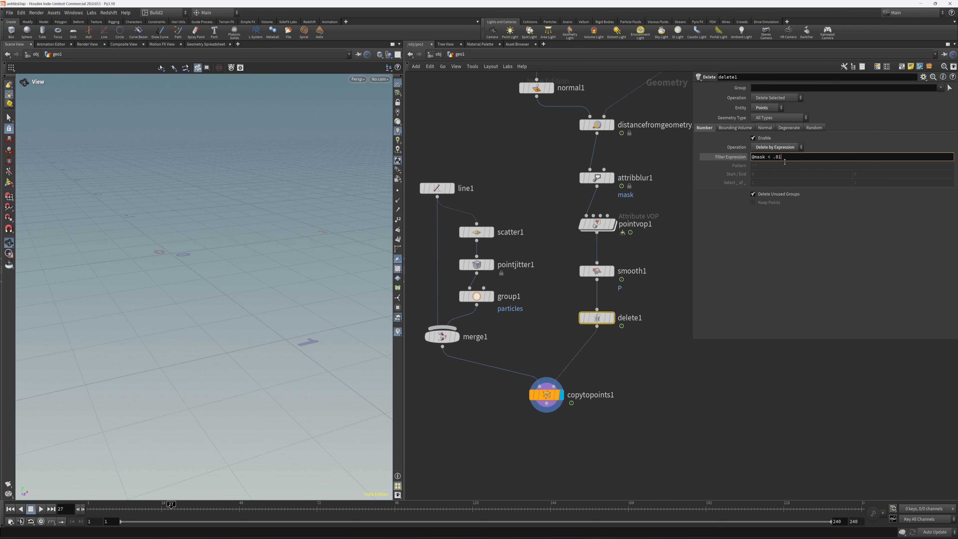
key(Return)
drag(226, 249, 249, 269)
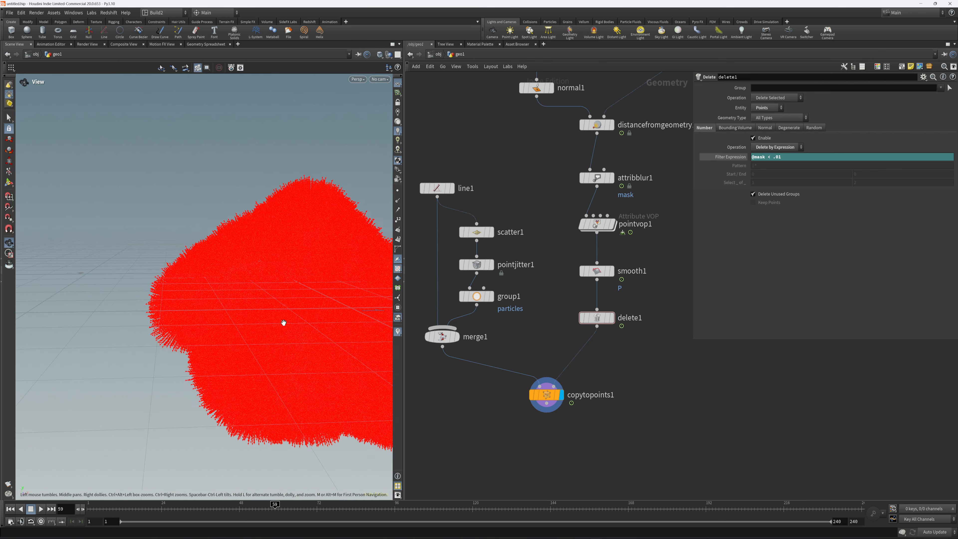
drag(226, 506, 206, 506)
drag(225, 247, 212, 215)
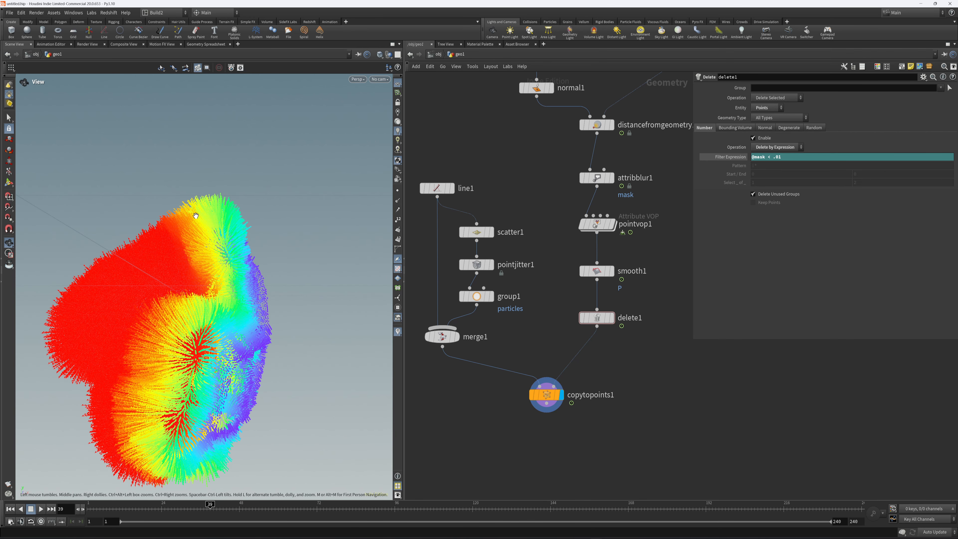
Inside pointvop1, set the Displace Along Normal node's displacement amount to 0.2 and play back the animation
double_click(597, 224)
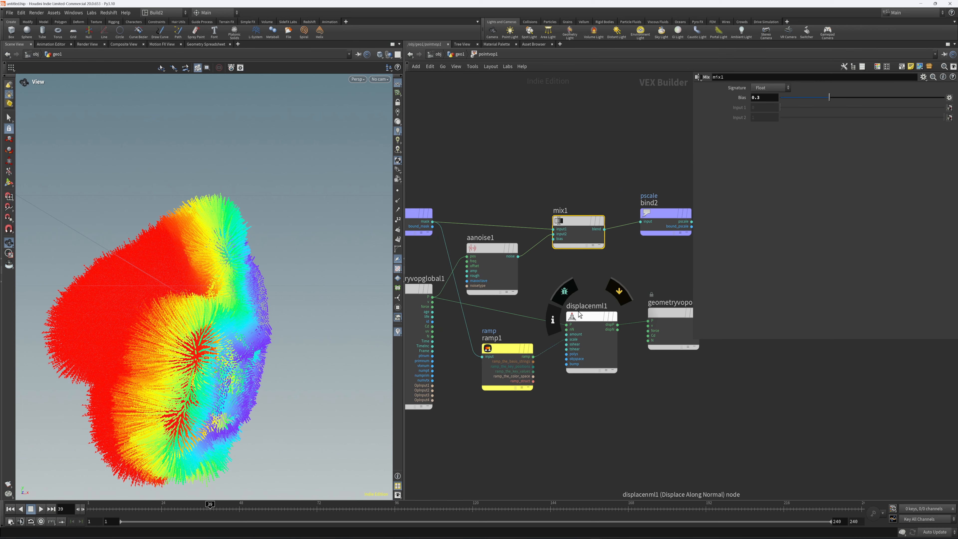
click(591, 317)
drag(796, 88, 759, 91)
text(2)
key(Return)
drag(211, 340, 254, 346)
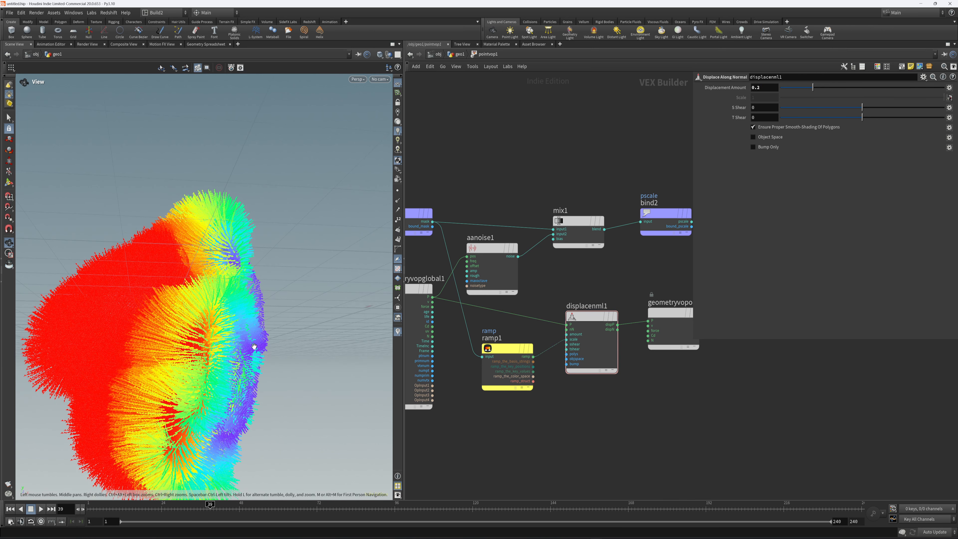
click(41, 509)
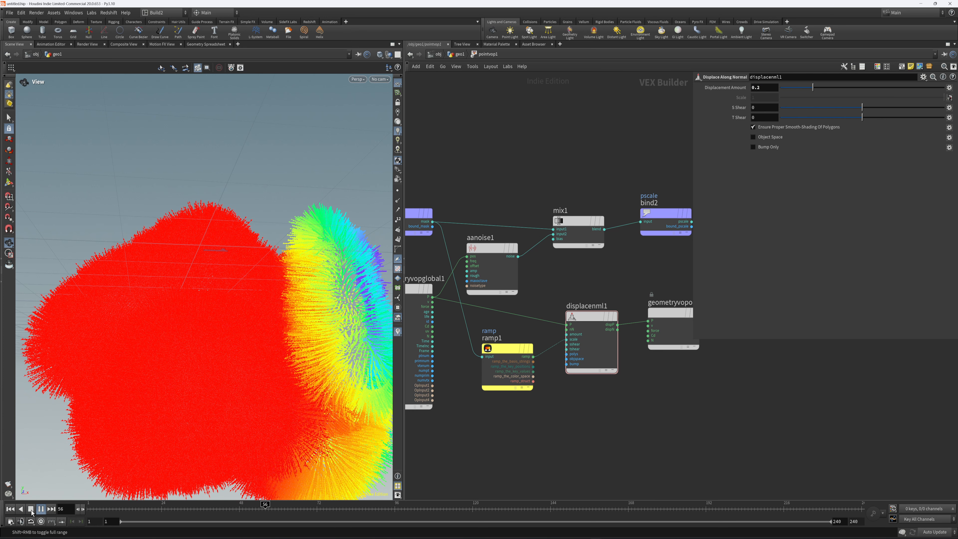
drag(199, 512, 155, 512)
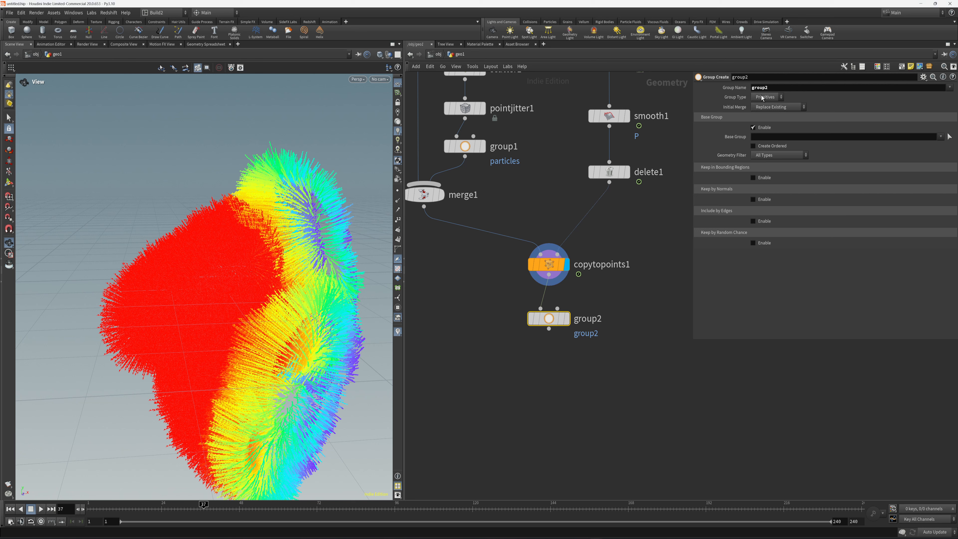
Set the group2 node to a Points group named all with base group *, and display its output
click(762, 97)
click(766, 107)
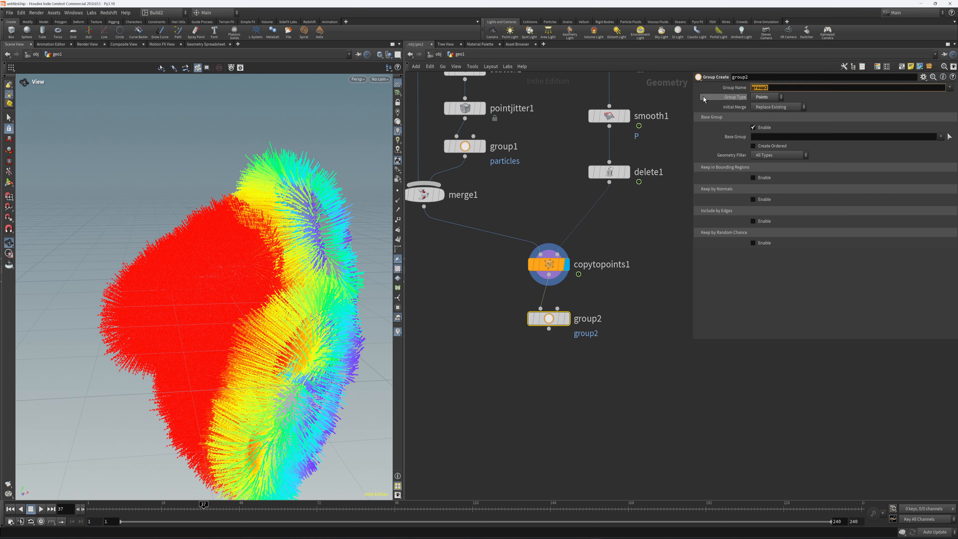
text(all)
click(566, 318)
Add a Group Expression node connected below group2 and display its output
middle_drag(588, 363, 585, 350)
key(Tab)
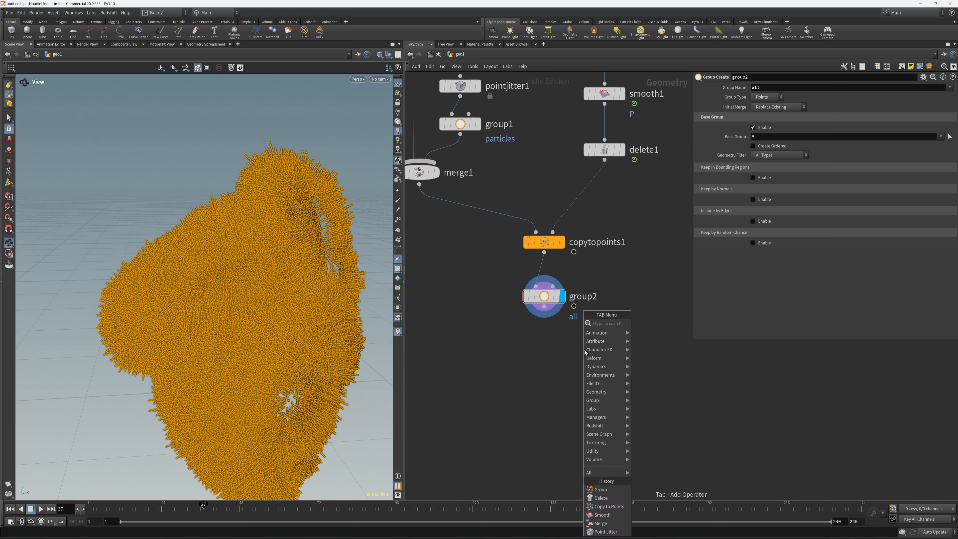
text(group ex)
key(Down)
key(Return)
click(547, 357)
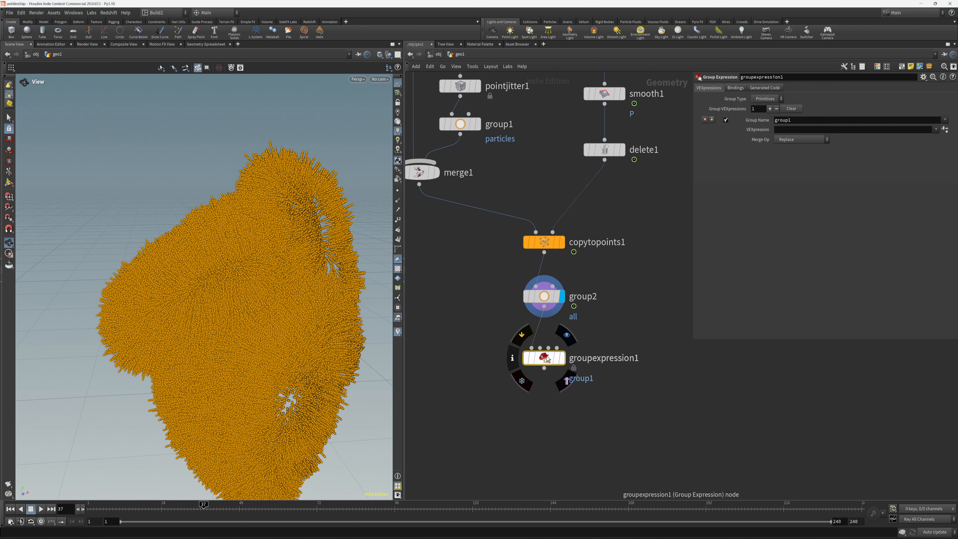
drag(547, 358, 547, 346)
right_drag(293, 307, 350, 294)
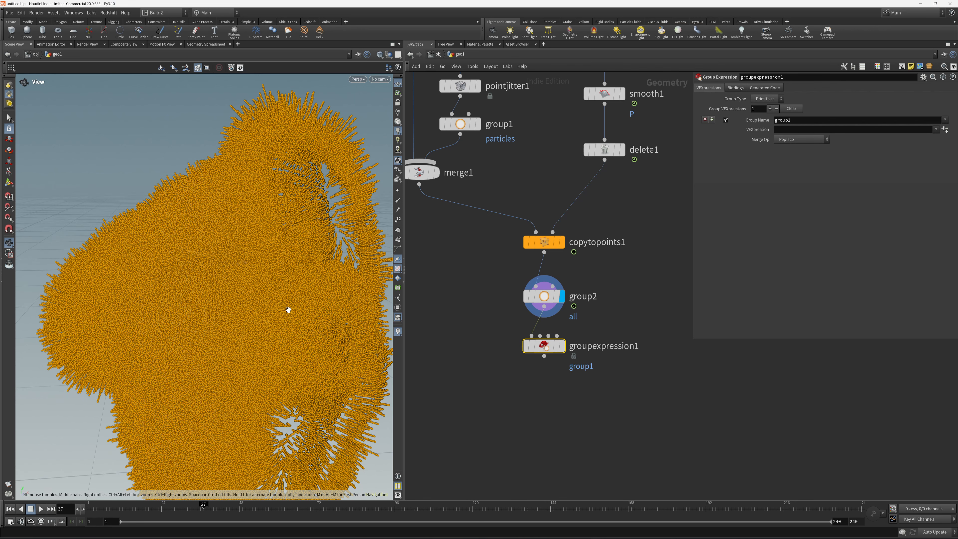
right_drag(299, 282, 259, 332)
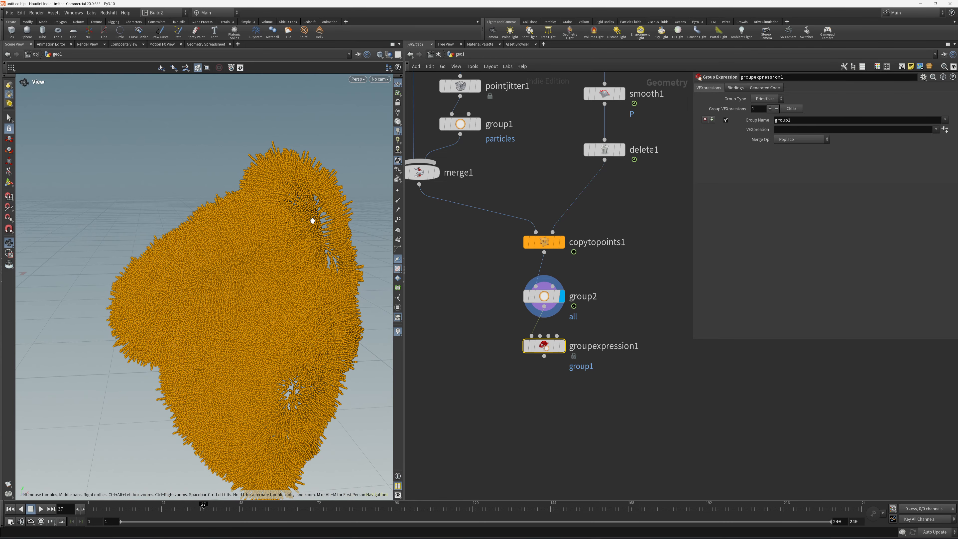
mouse_move(298, 207)
right_down()
mouse_move(279, 241)
mouse_move(306, 207)
right_up()
mouse_move(567, 347)
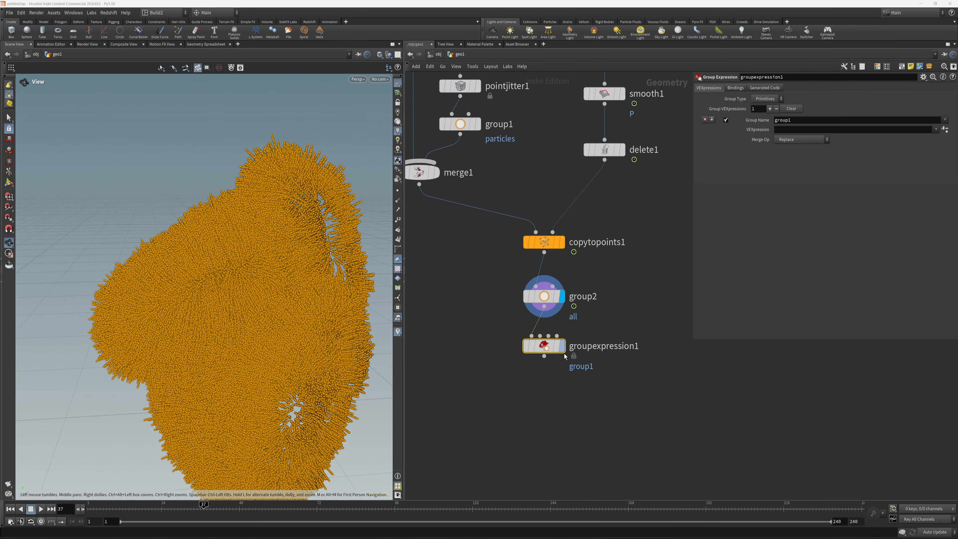
click(563, 347)
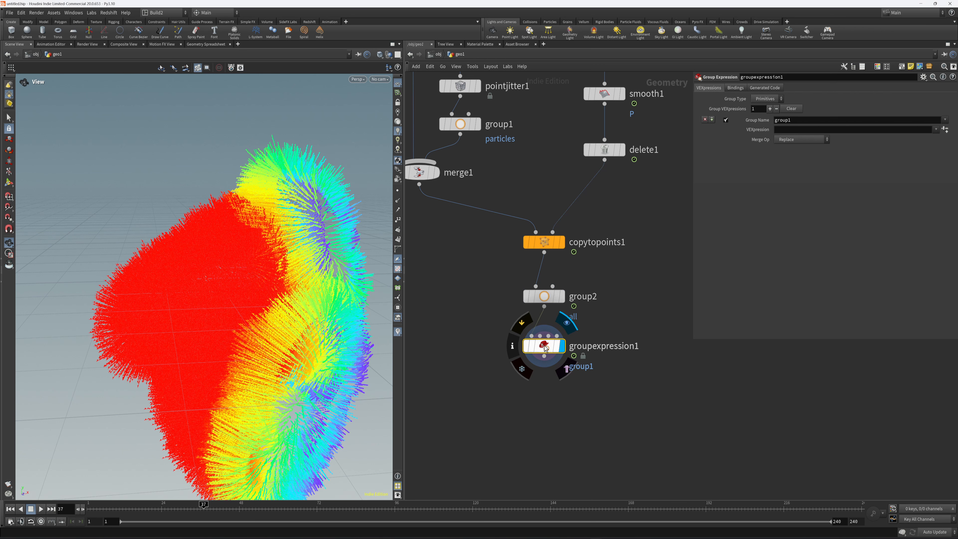
Set groupexpression1 to a Points group named root with the First Point of Primitive expression, and inspect the grouped points on the hairs
click(769, 98)
click(759, 102)
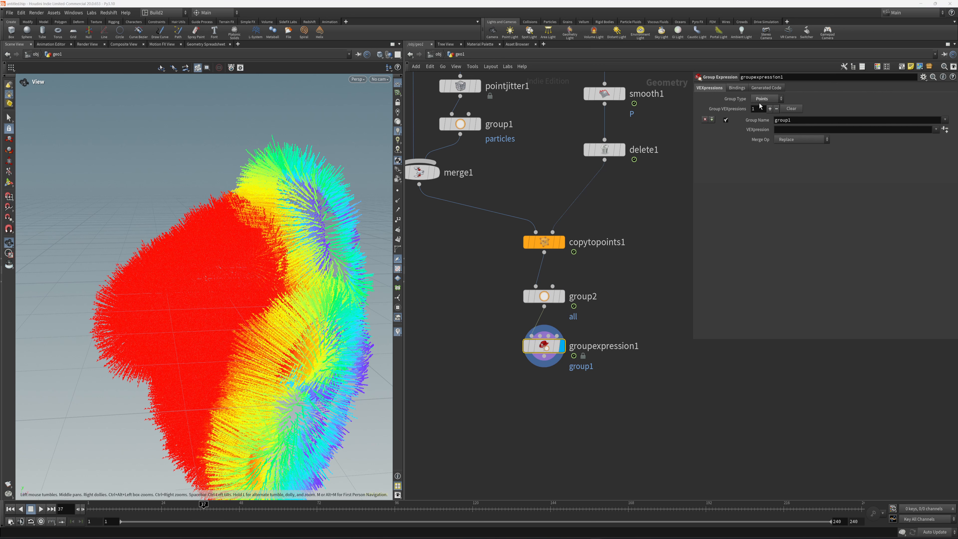
double_click(810, 121)
text(root)
key(Return)
click(936, 129)
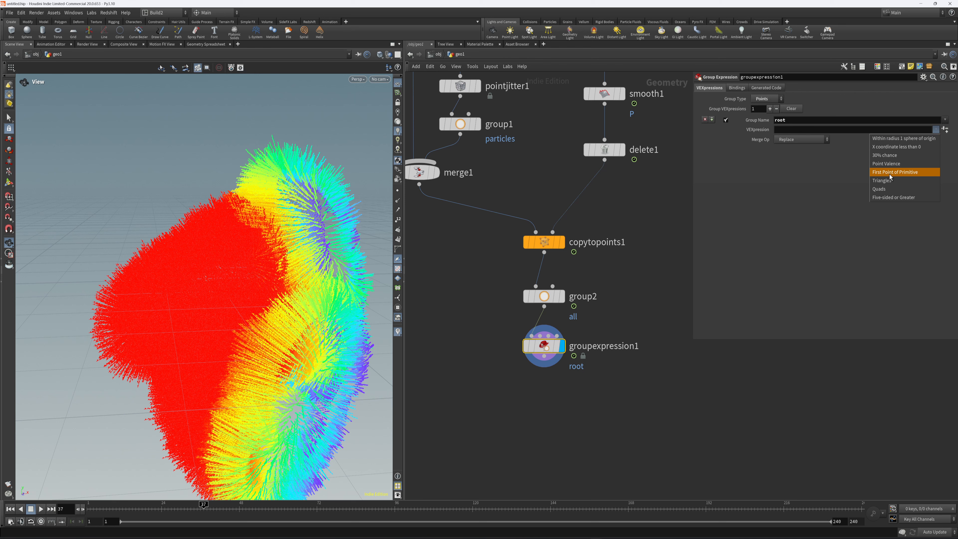
click(900, 173)
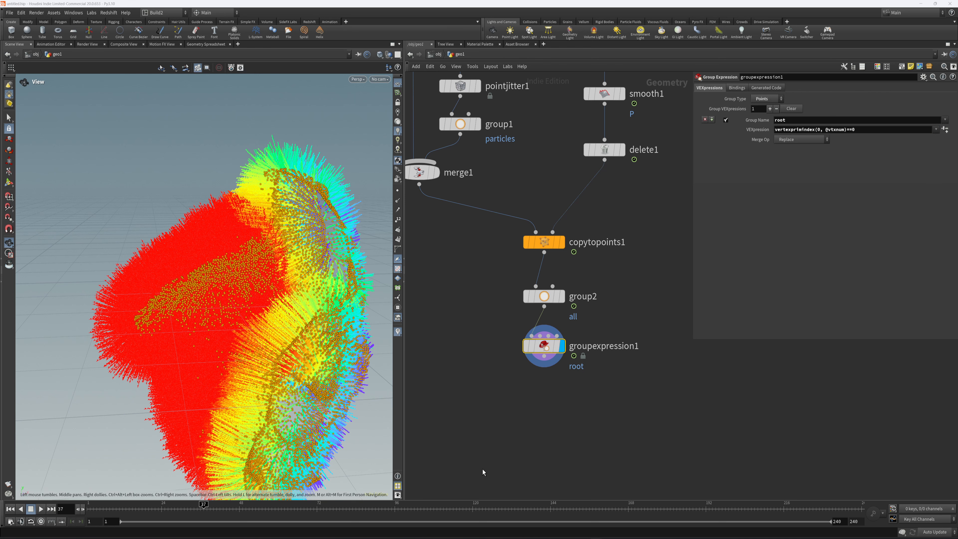
drag(302, 297, 350, 211)
scroll(350, 211, up, 5)
scroll(318, 215, up, 5)
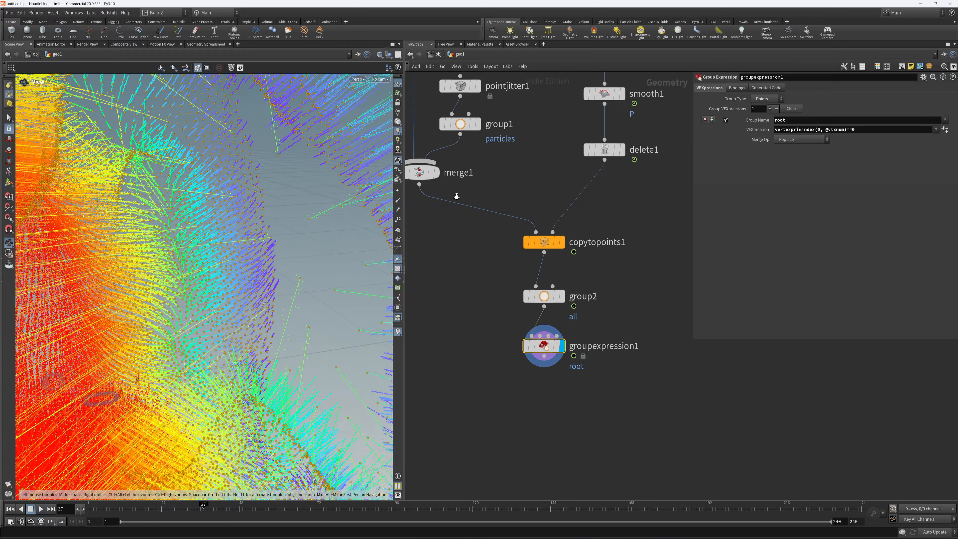
scroll(354, 217, down, 10)
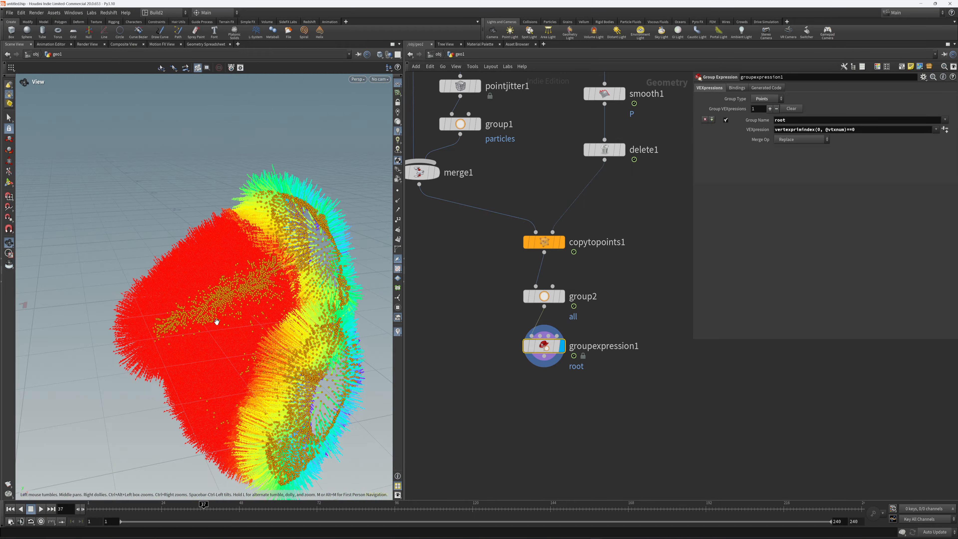
Add a Group Combine node below groupexpression1 and display its output
middle_drag(560, 393, 562, 302)
key(Tab)
text(group combine)
key(Return)
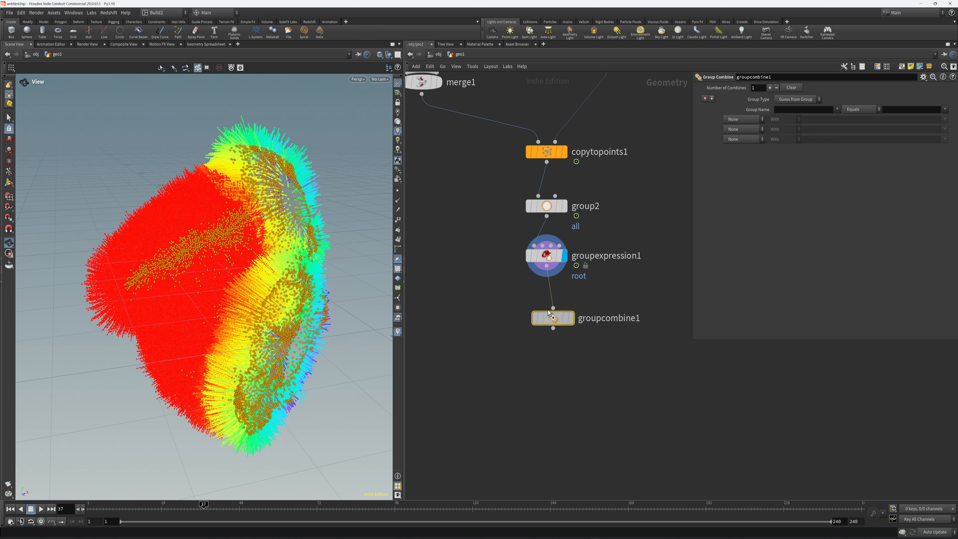
click(547, 304)
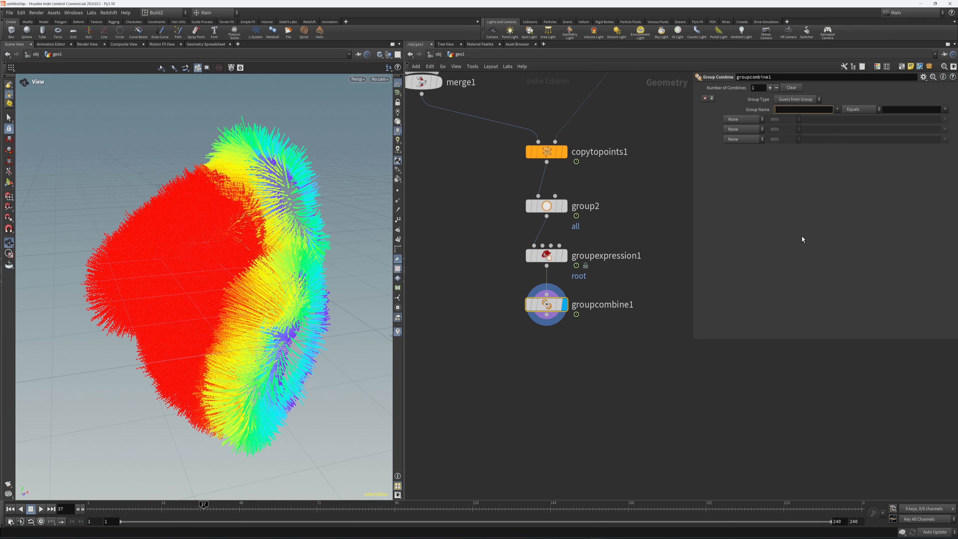
In groupcombine1, define a group named New that equals the all group
click(805, 111)
text(New)
key(Return)
click(945, 109)
click(891, 129)
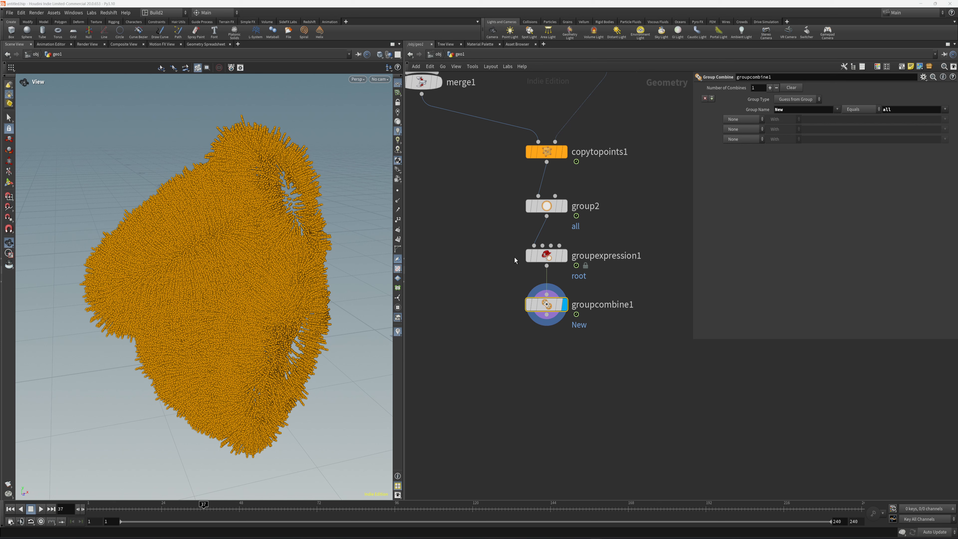
Subtract the root group from the New group in groupcombine1 and inspect the hairs up close
click(745, 119)
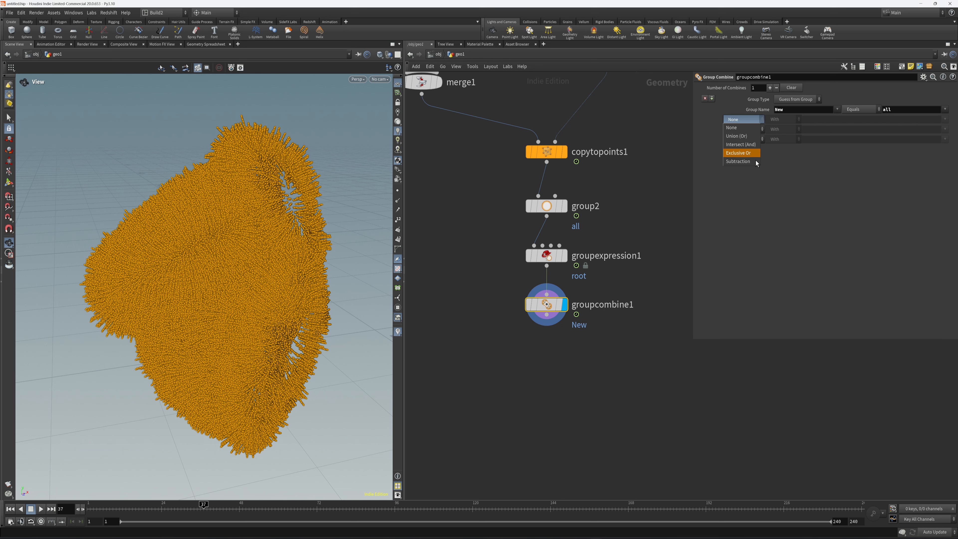
click(740, 161)
click(945, 120)
click(899, 146)
scroll(310, 214, up, 10)
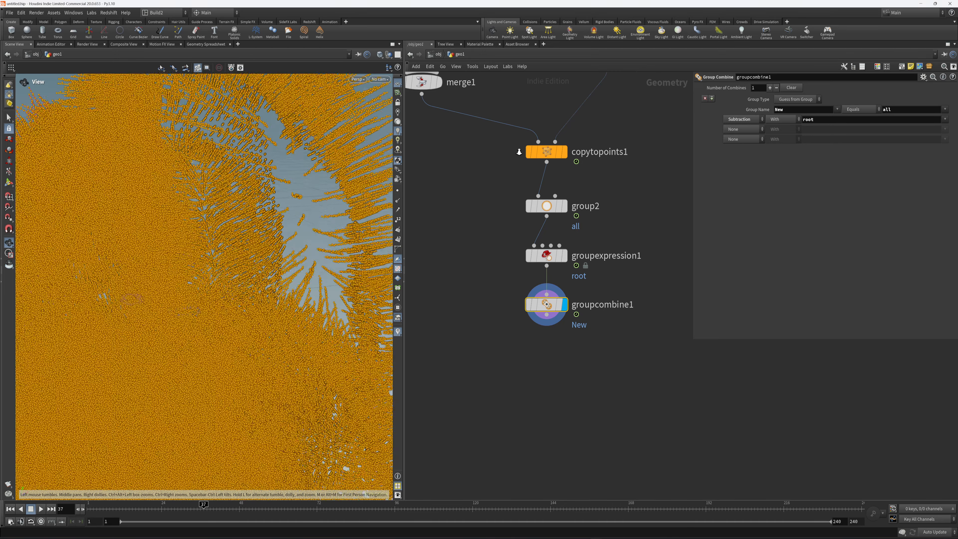
middle_drag(320, 208, 281, 238)
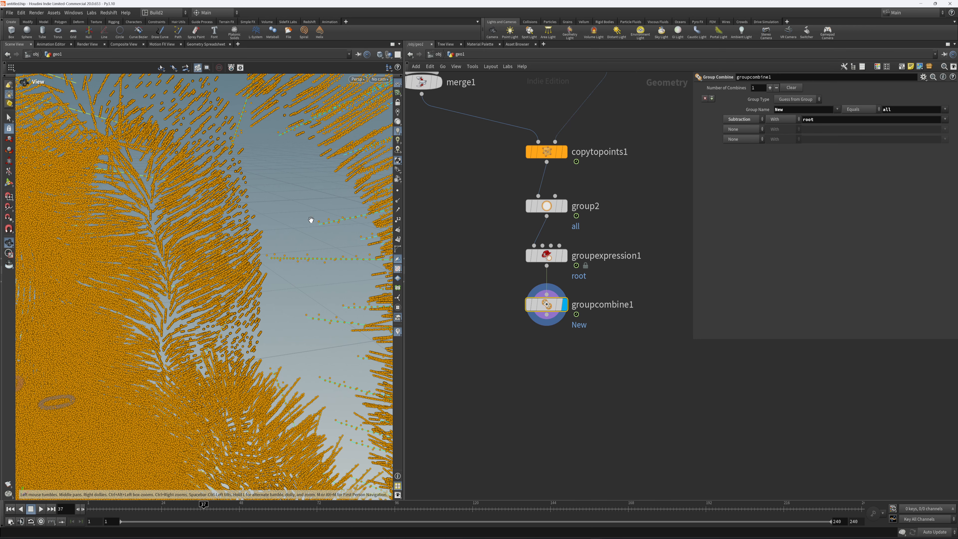
drag(329, 223, 561, 353)
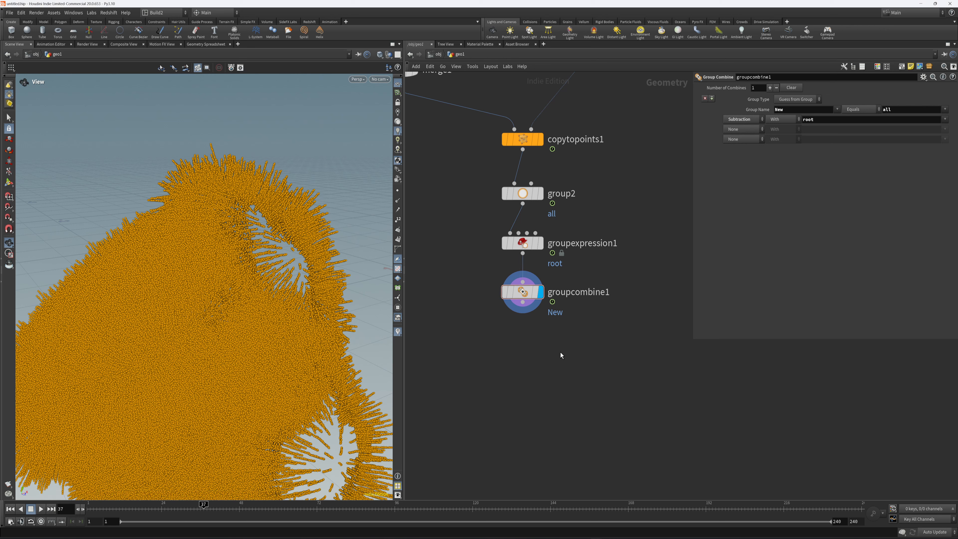
Add a Point VOP node, wire it to the output of groupcombine1 and display it
key(Tab)
text(vop)
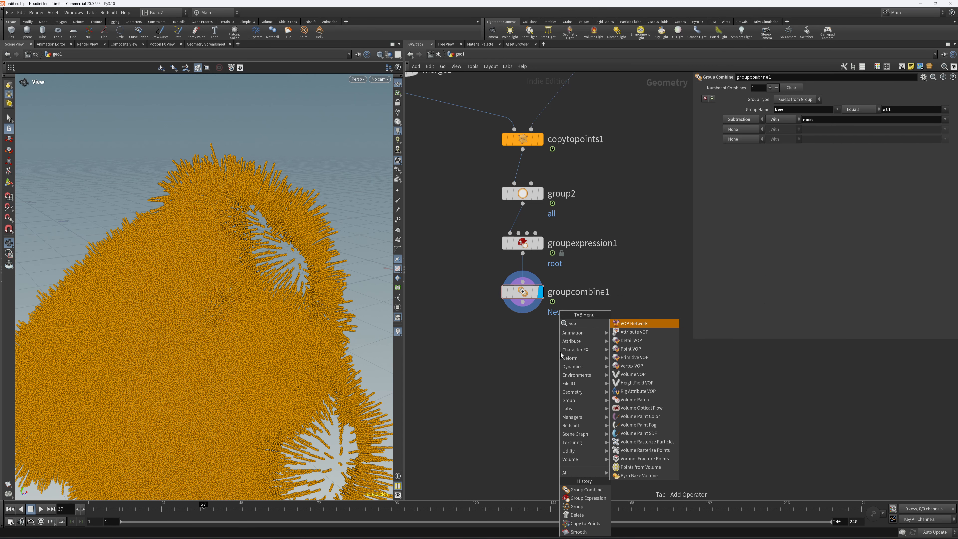
key(Down)
key(Down)
key(Down)
key(Return)
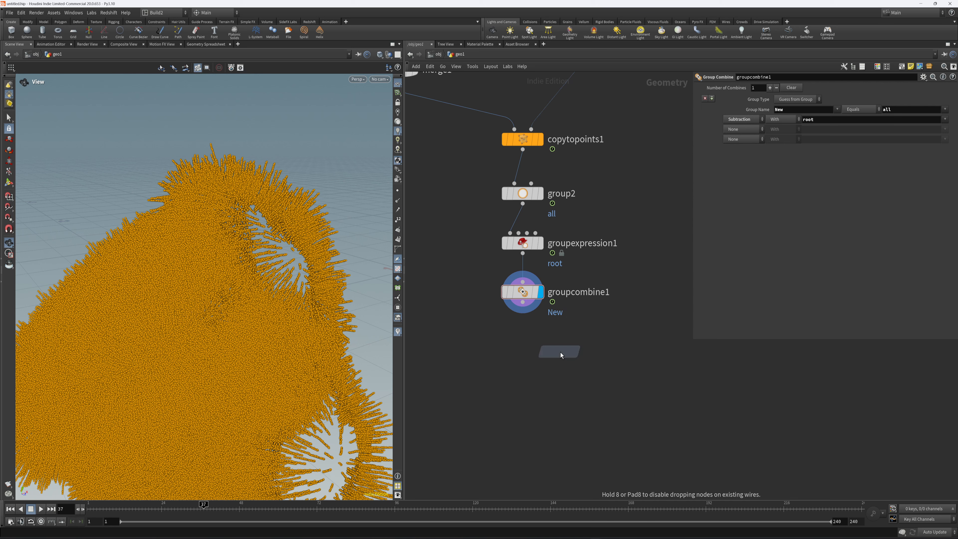
click(504, 364)
drag(523, 304, 528, 349)
click(546, 341)
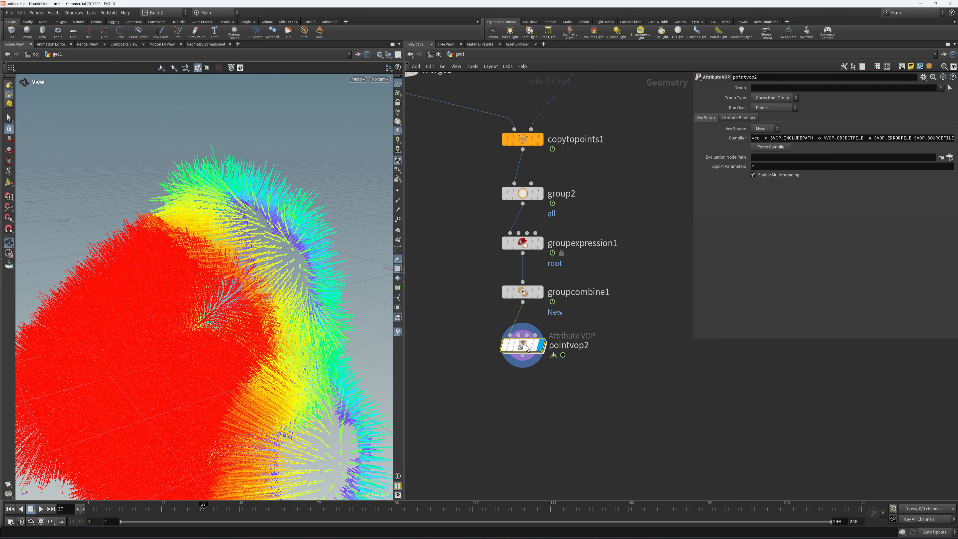
Inside pointvop2, add a Bind node and set its parameter name to mask
double_click(527, 347)
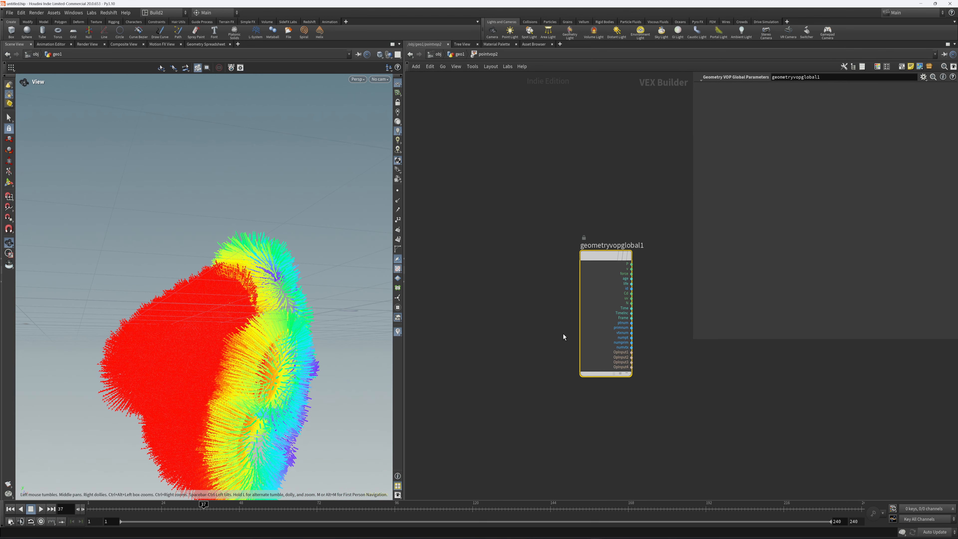
middle_drag(609, 215, 434, 189)
key(Tab)
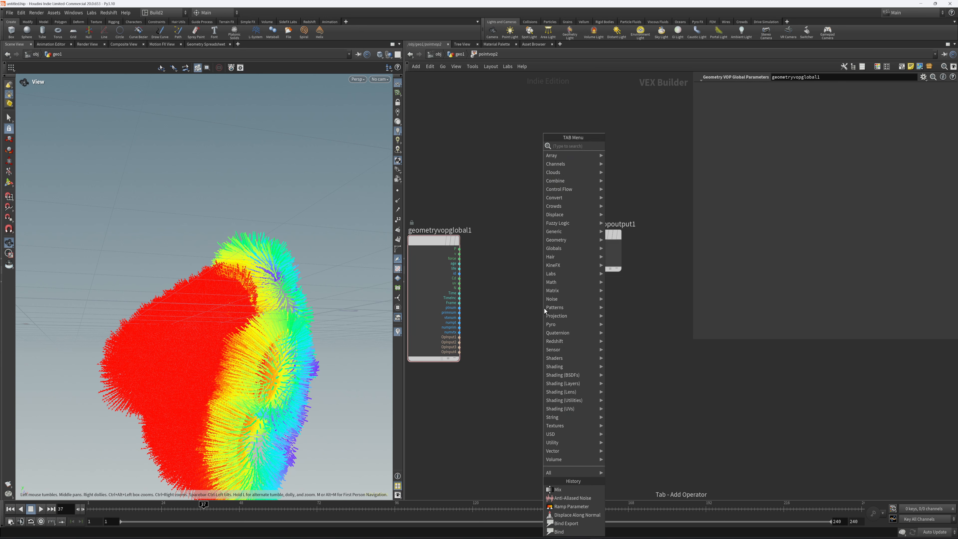
key(Escape)
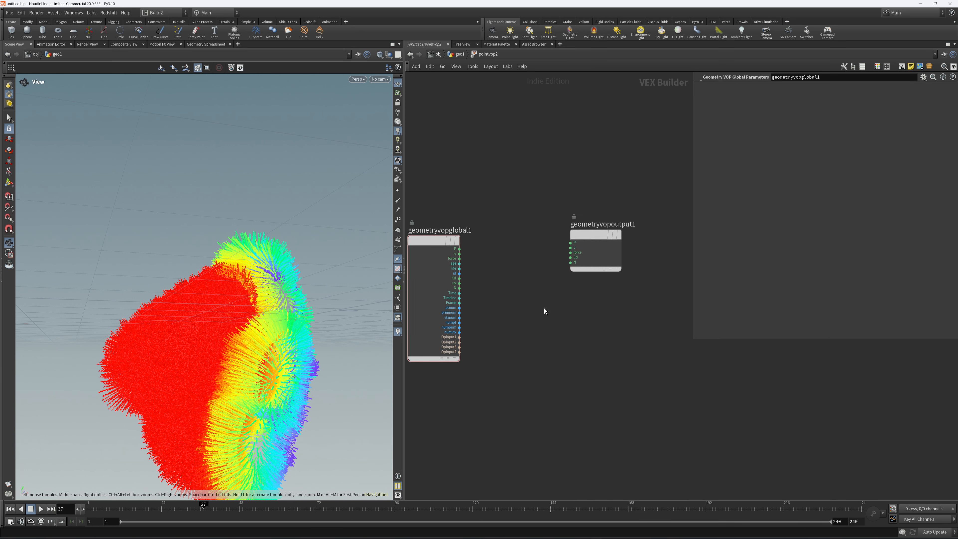
click(475, 407)
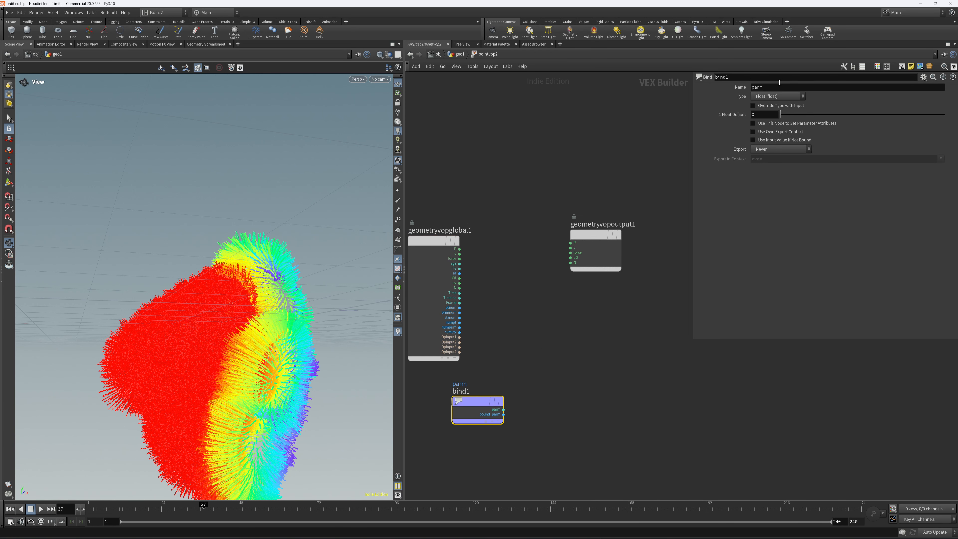
double_click(772, 89)
text(mask)
key(Return)
key(l)
Add a Curl Noise node and connect the global P output to its pos input
key(Tab)
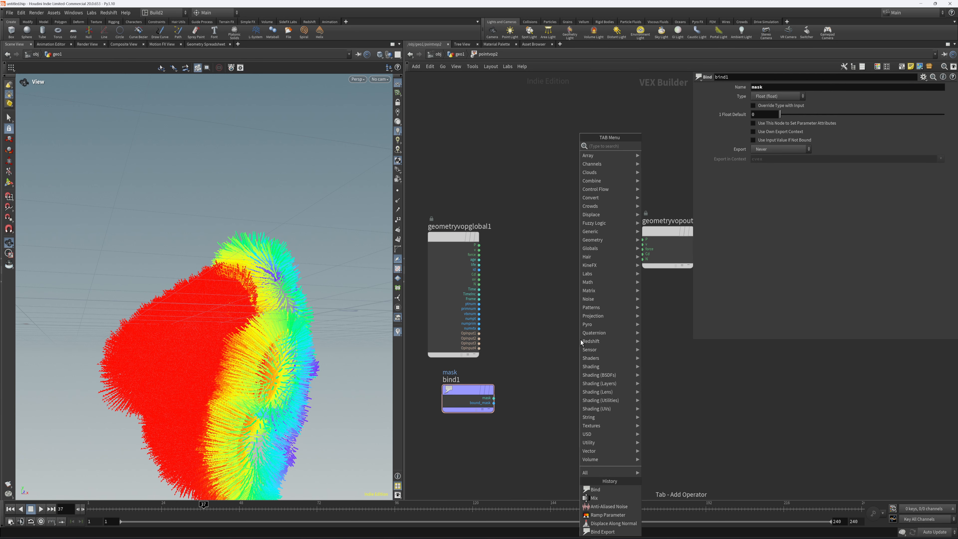
text(curl)
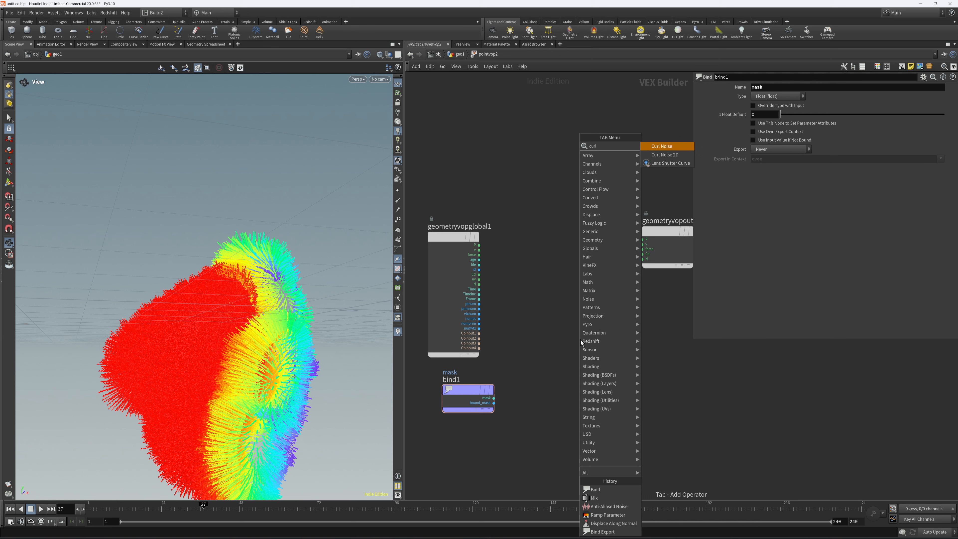
key(Return)
click(581, 332)
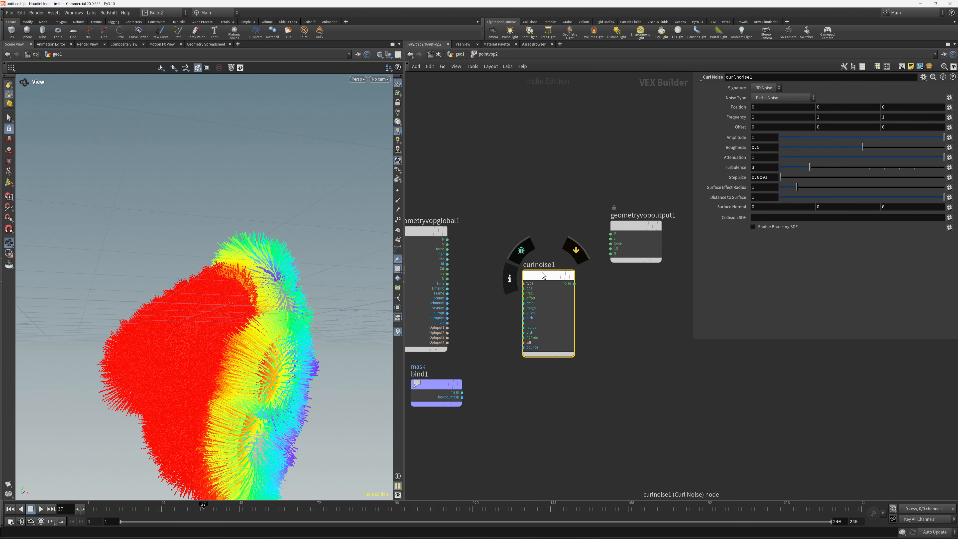
click(448, 241)
scroll(495, 264, up, 2)
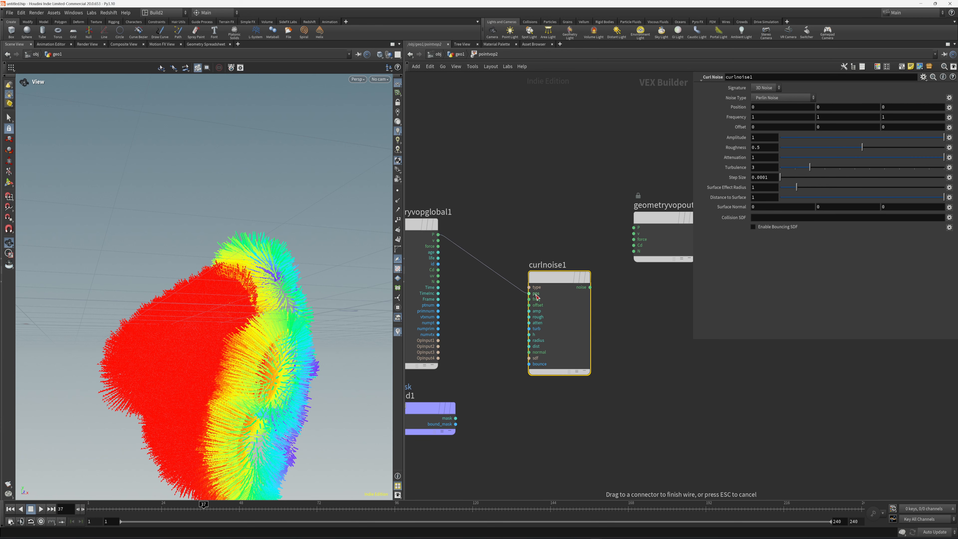
click(536, 295)
scroll(557, 296, down, 3)
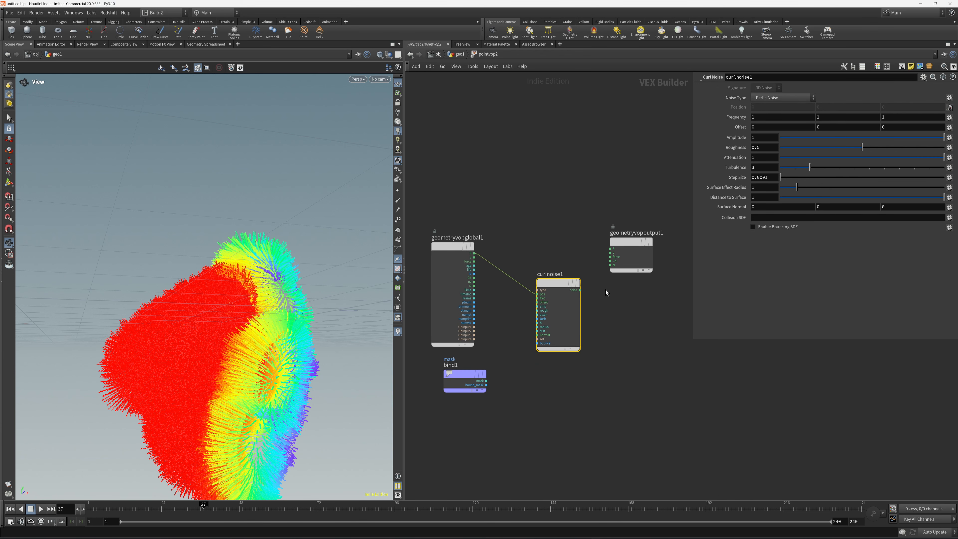
Connect the Curl Noise output to P on the geometry output node and inspect the distorted hairs
middle_drag(605, 293, 587, 289)
click(562, 286)
click(594, 246)
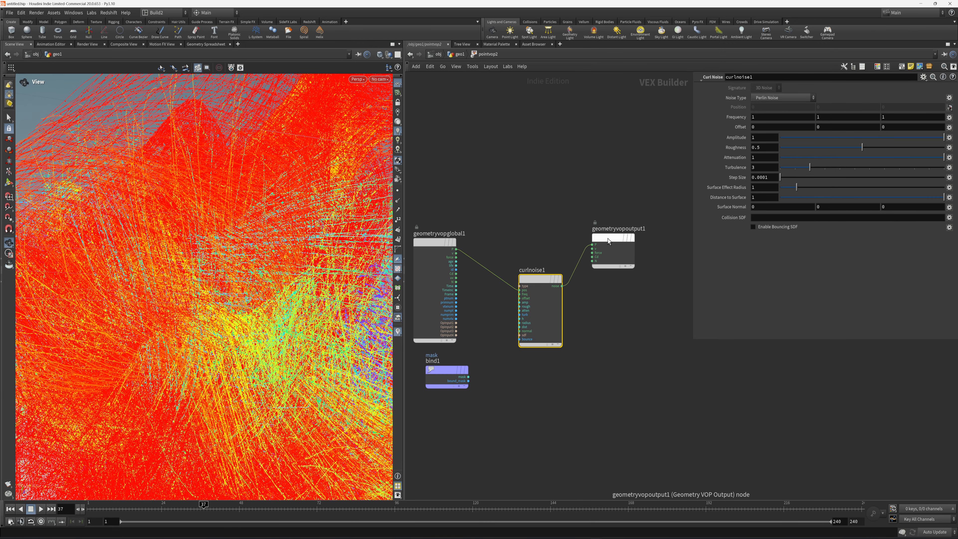
drag(608, 238, 650, 243)
right_drag(318, 257, 229, 282)
drag(325, 279, 343, 244)
right_drag(289, 284, 321, 278)
middle_drag(628, 311, 610, 310)
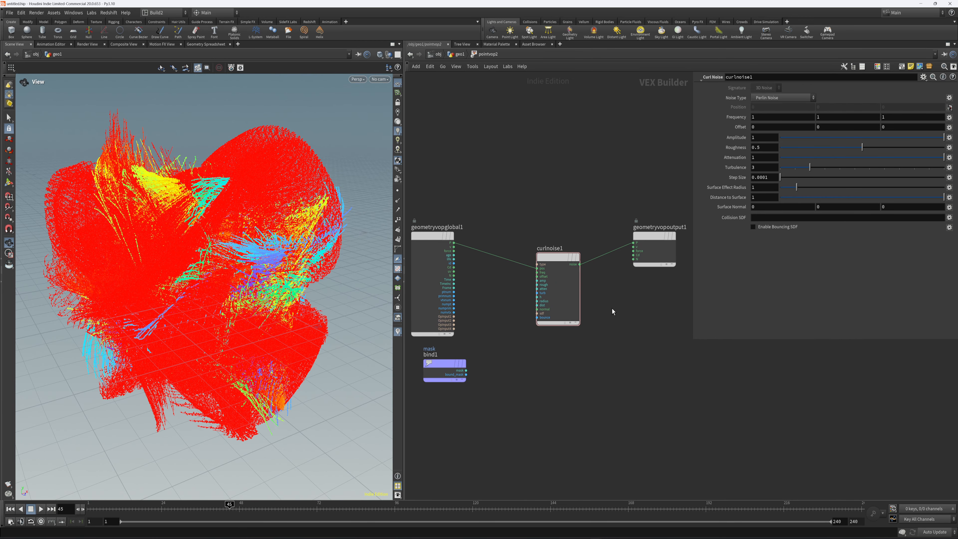
Add a Mix node between the curl noise and geometry output nodes, and connect the global P to its first input
key(Tab)
text(mix)
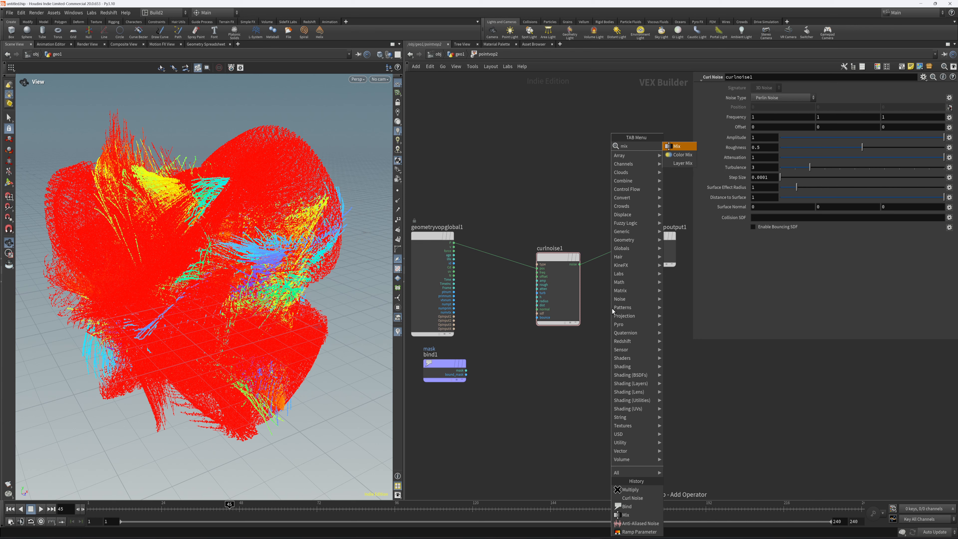
key(Return)
click(583, 228)
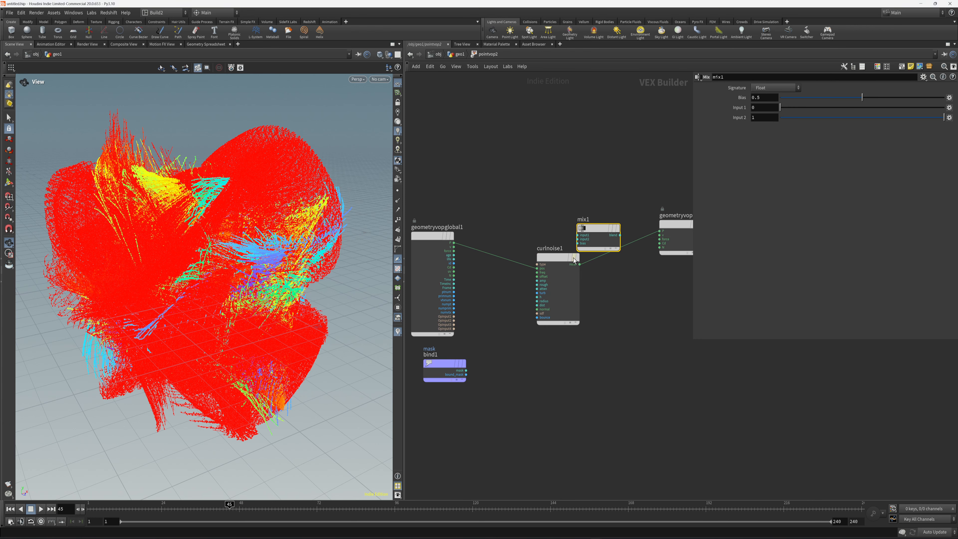
drag(574, 260, 554, 277)
drag(454, 242, 578, 235)
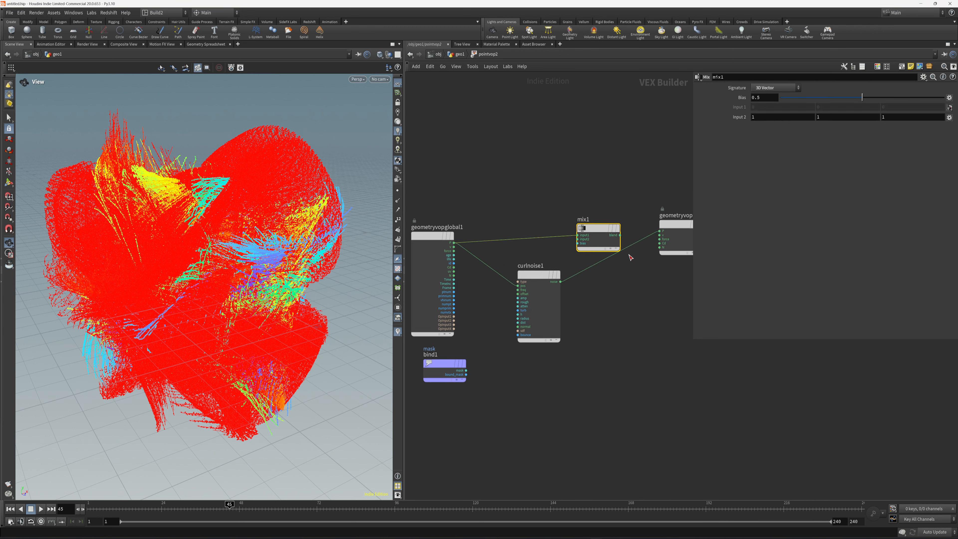
Route the Curl Noise output through the Mix node's second input into the output's P, and set the Mix bias to 0.1
drag(561, 282, 661, 231)
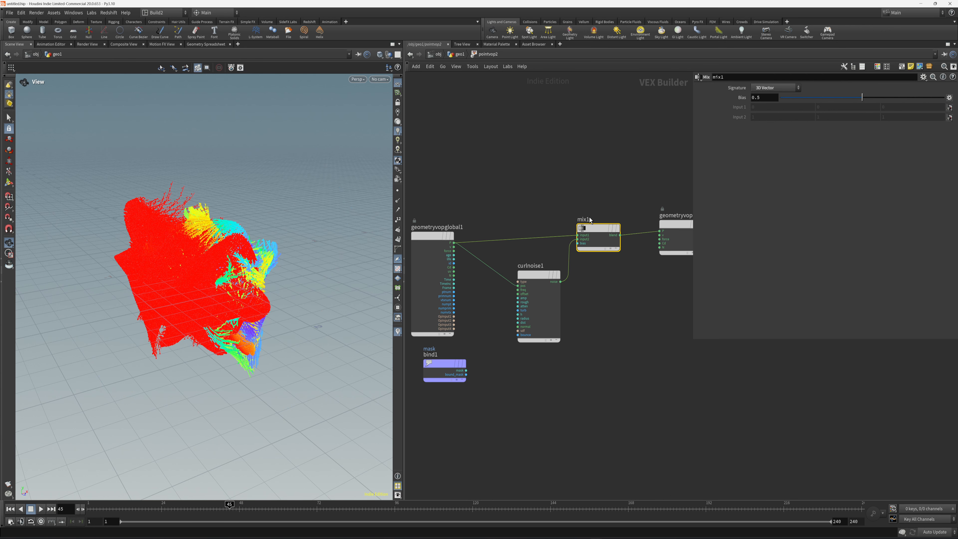
drag(848, 97, 786, 99)
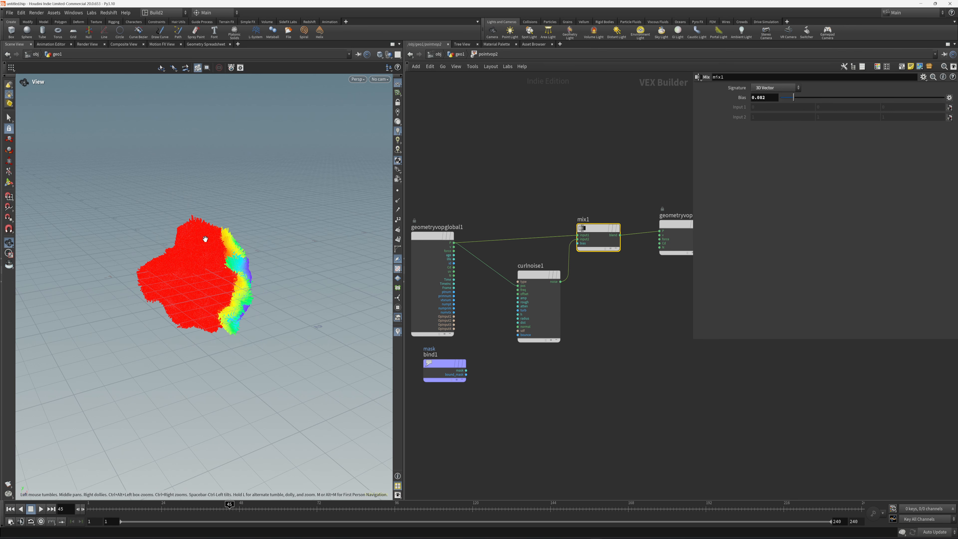
scroll(226, 249, up, 5)
drag(266, 261, 267, 276)
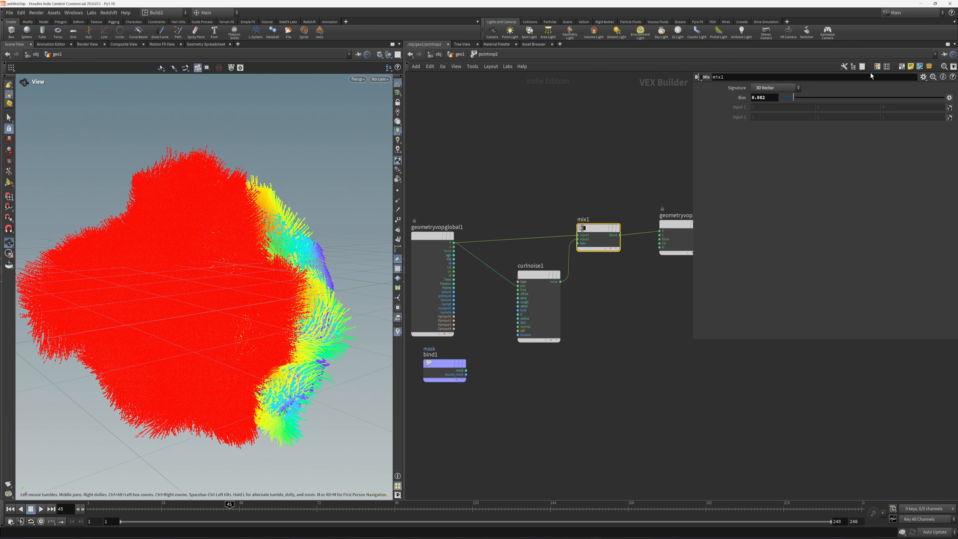
mouse_move(788, 99)
mouse_down()
mouse_move(801, 99)
mouse_move(784, 99)
mouse_up()
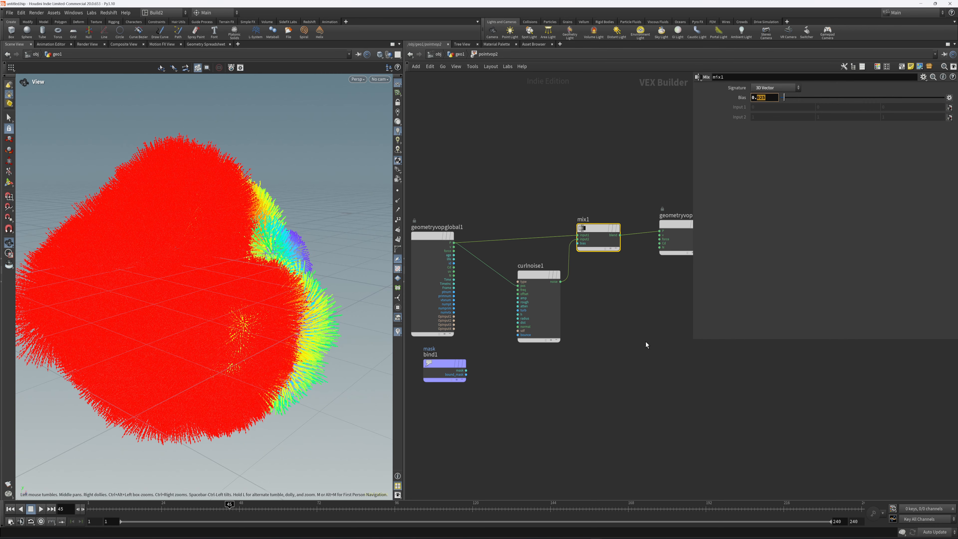
key(Return)
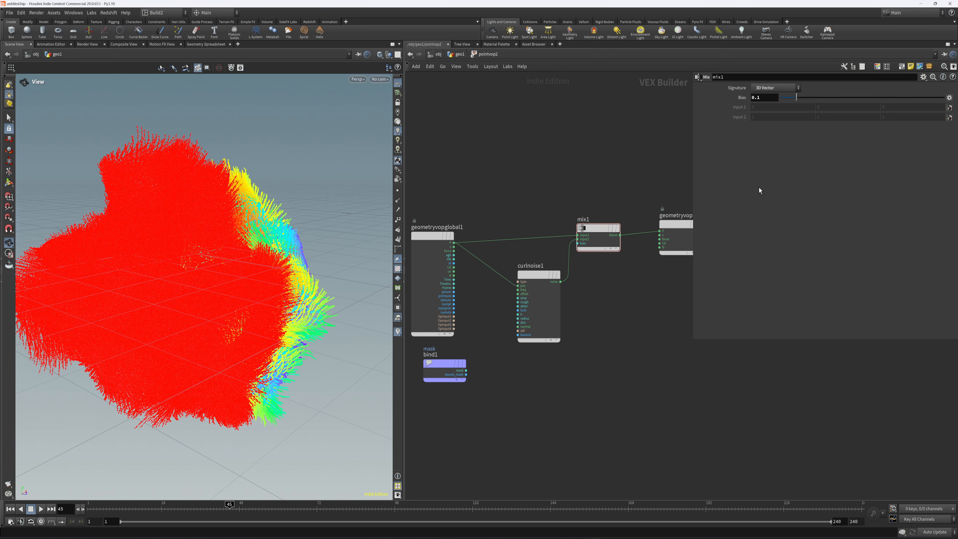
Turn off the color visualization of the hairs in the viewport
drag(145, 186, 329, 369)
click(397, 331)
drag(264, 245, 197, 206)
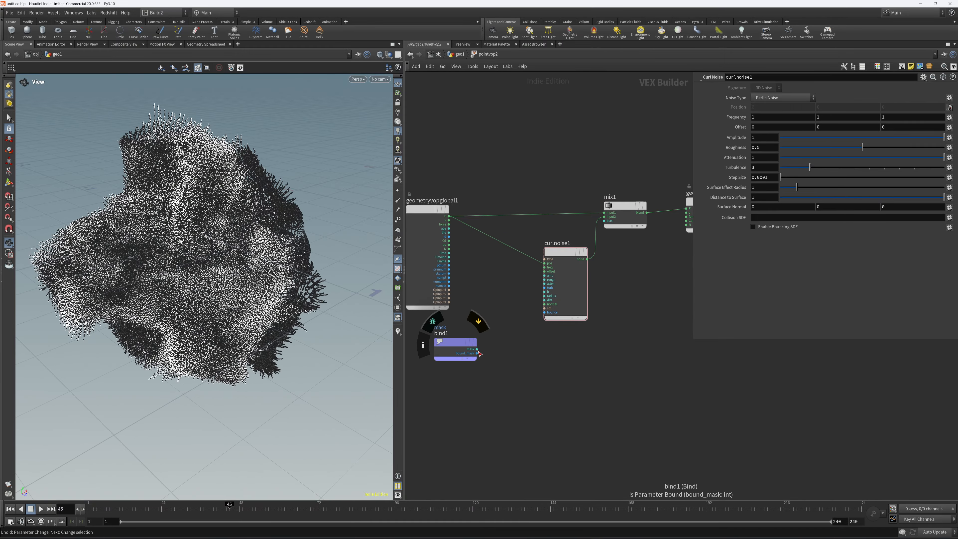
Connect the bound mask value to the Curl Noise amplitude input and check the hair growth across the timeline up to frame 50
click(477, 350)
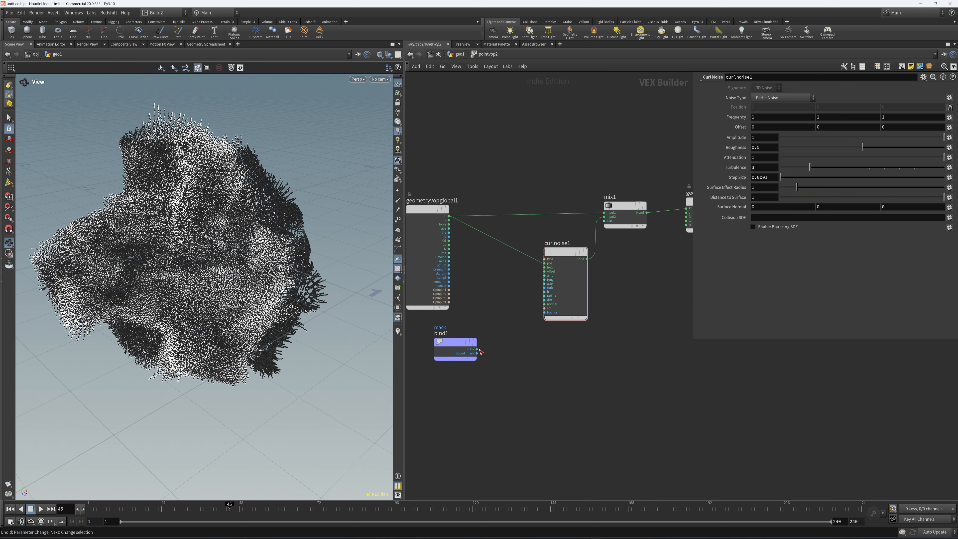
click(551, 277)
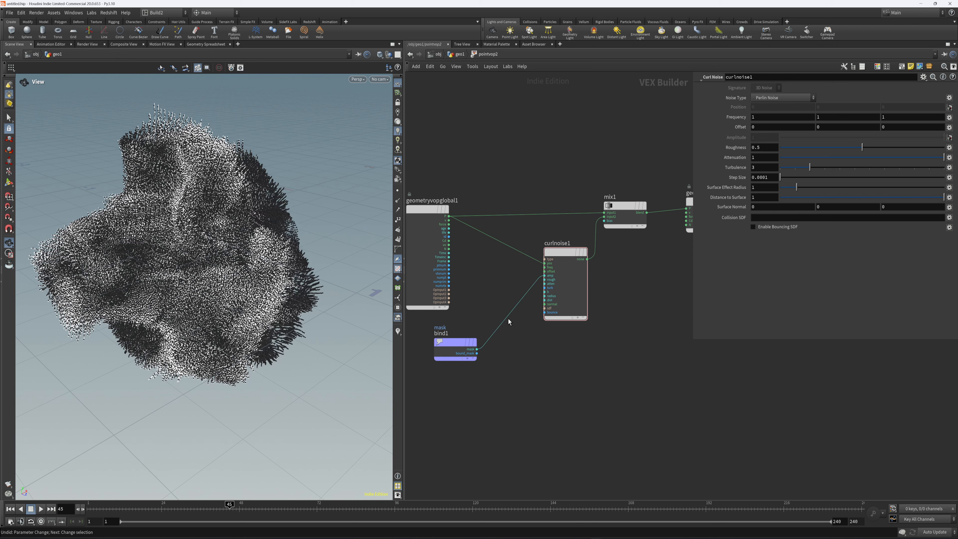
drag(152, 505, 187, 504)
drag(143, 287, 160, 257)
drag(232, 233, 358, 369)
drag(233, 516, 246, 506)
drag(372, 239, 320, 228)
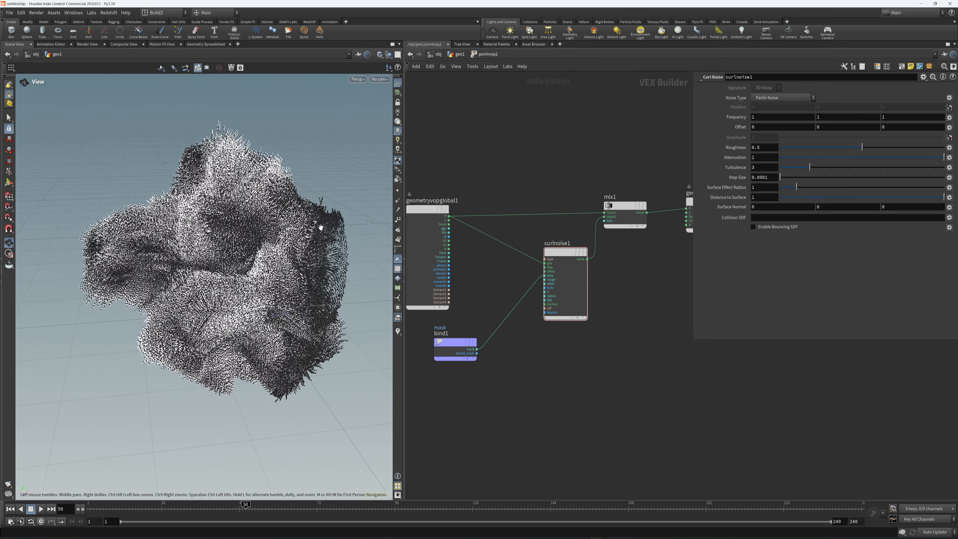
Connect the global Time output to the Curl Noise offset input and play the animation to check the moving noise
drag(470, 341, 452, 346)
middle_drag(452, 346, 500, 333)
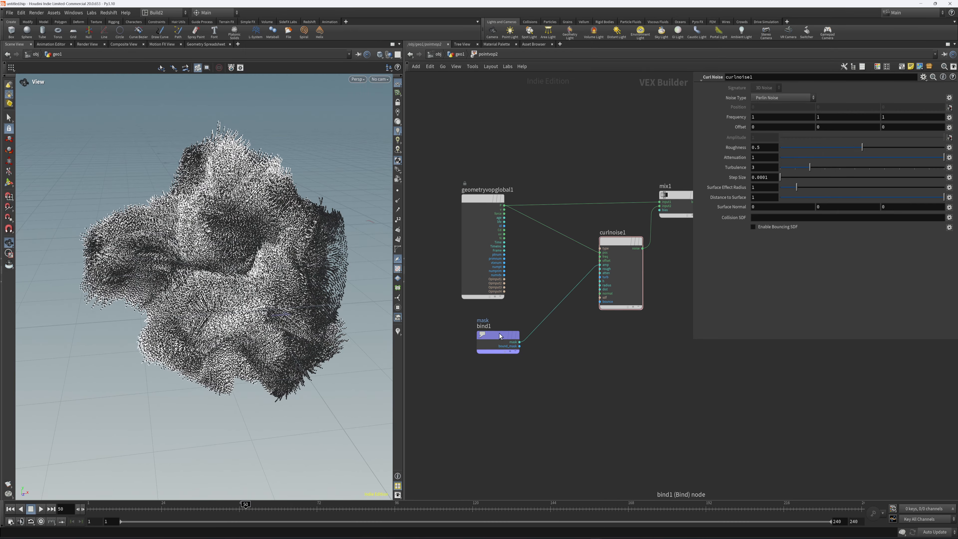
middle_drag(604, 264, 567, 261)
drag(579, 237, 587, 238)
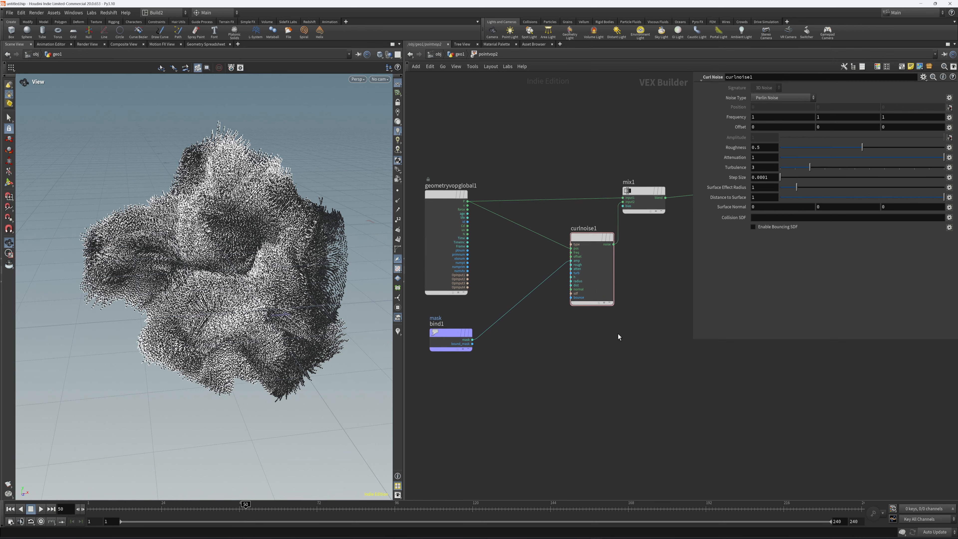
middle_drag(611, 343, 598, 332)
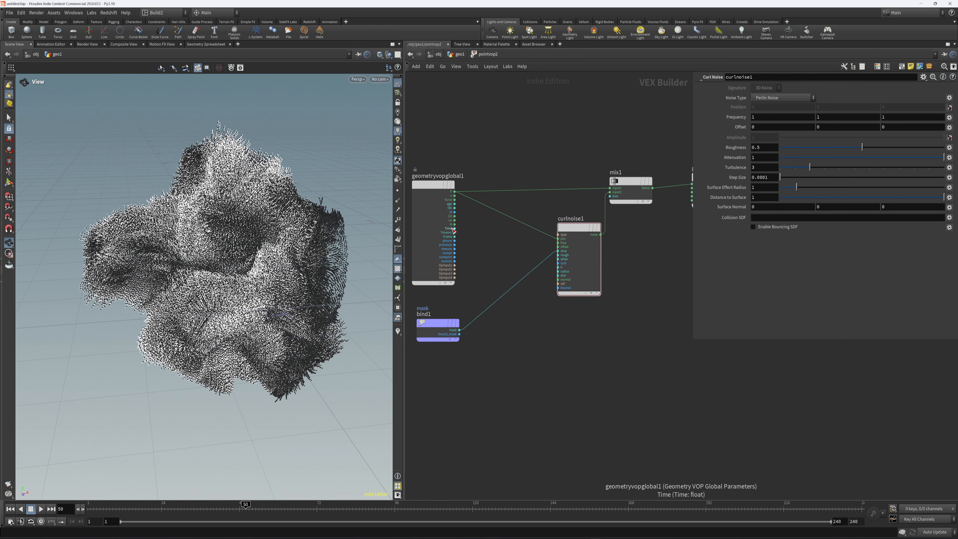
drag(455, 229, 515, 230)
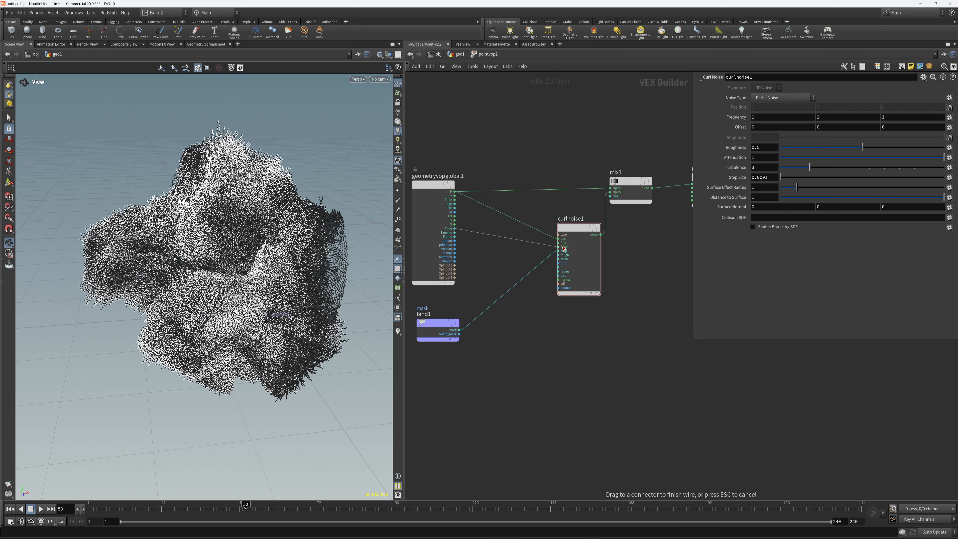
drag(564, 248, 563, 247)
drag(130, 512, 62, 515)
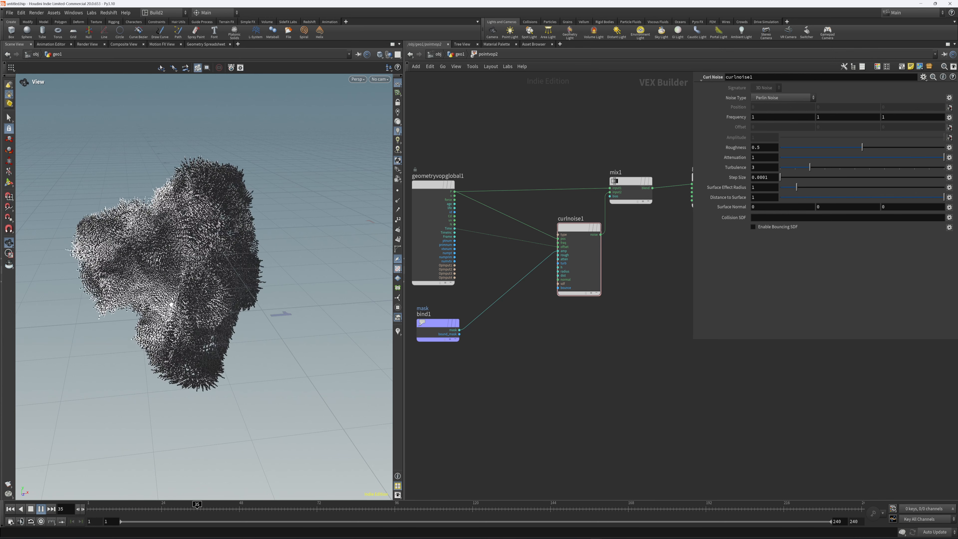
click(32, 509)
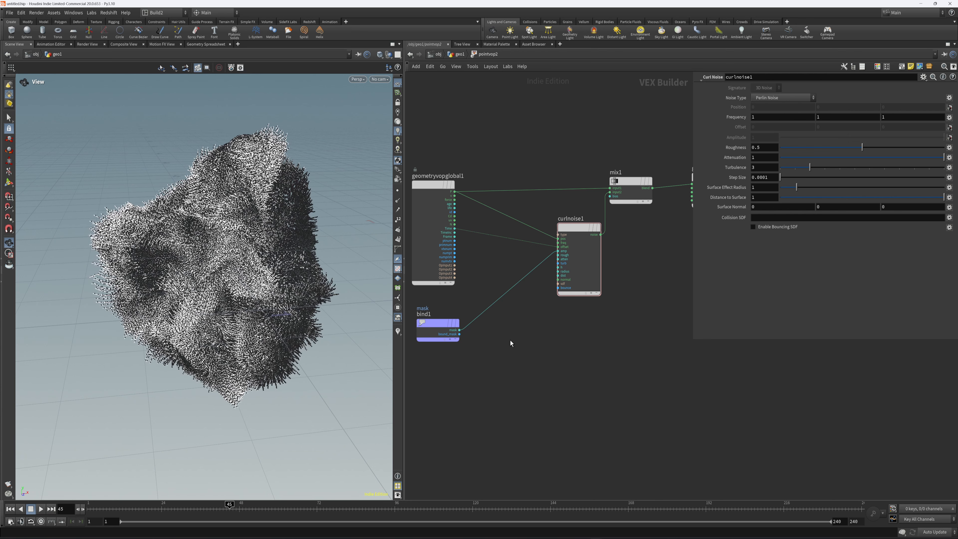
Insert a Multiply node on the wire between the global Time output and the Curl Noise offset
key(Tab)
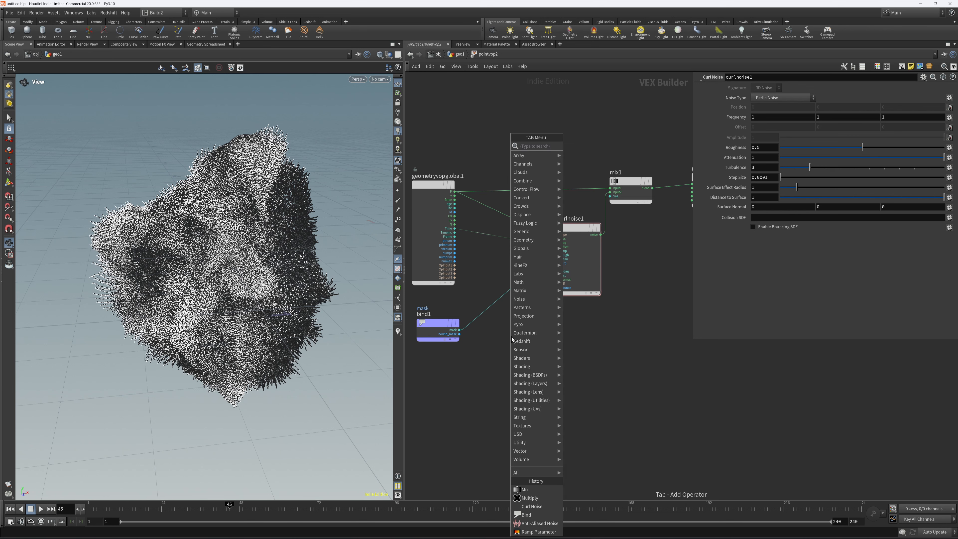
text(mul)
key(Return)
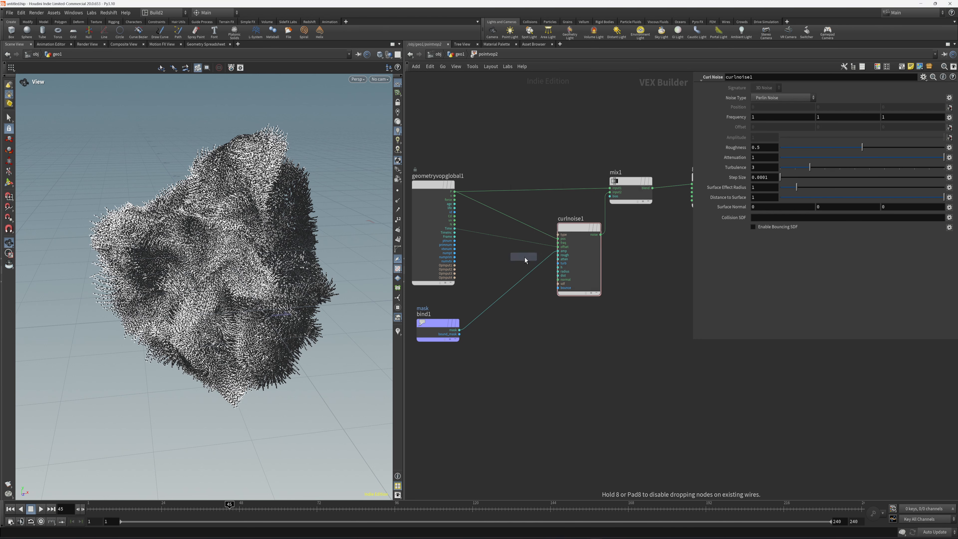
click(504, 243)
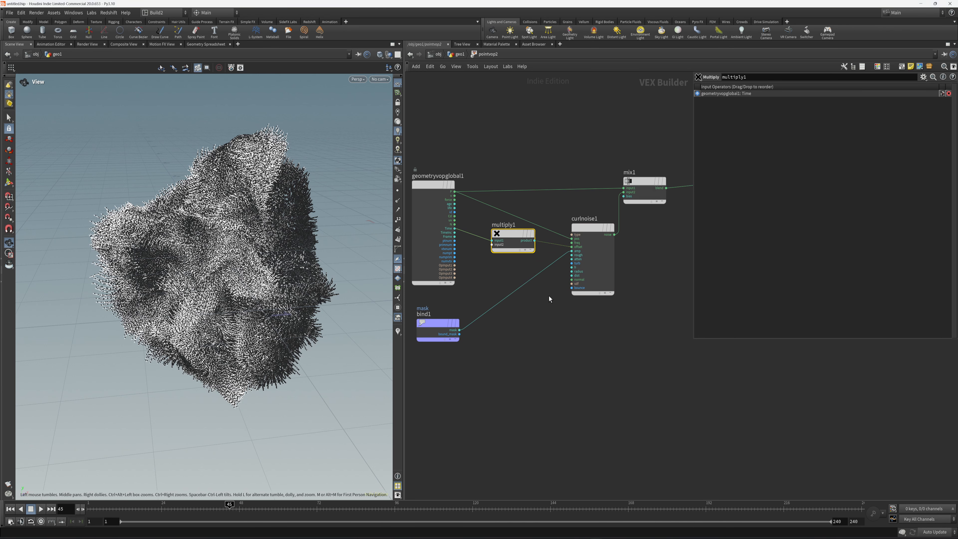
Add a Constant node, connect it to the Multiply node's second input, and set its float default to 0.1
key(Tab)
text(curl)
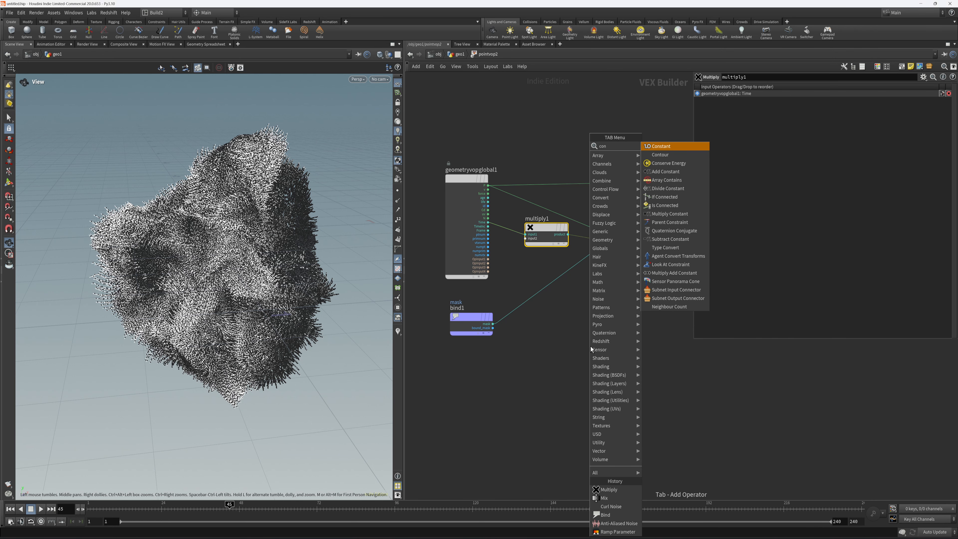
key(Return)
click(506, 294)
drag(505, 294, 526, 238)
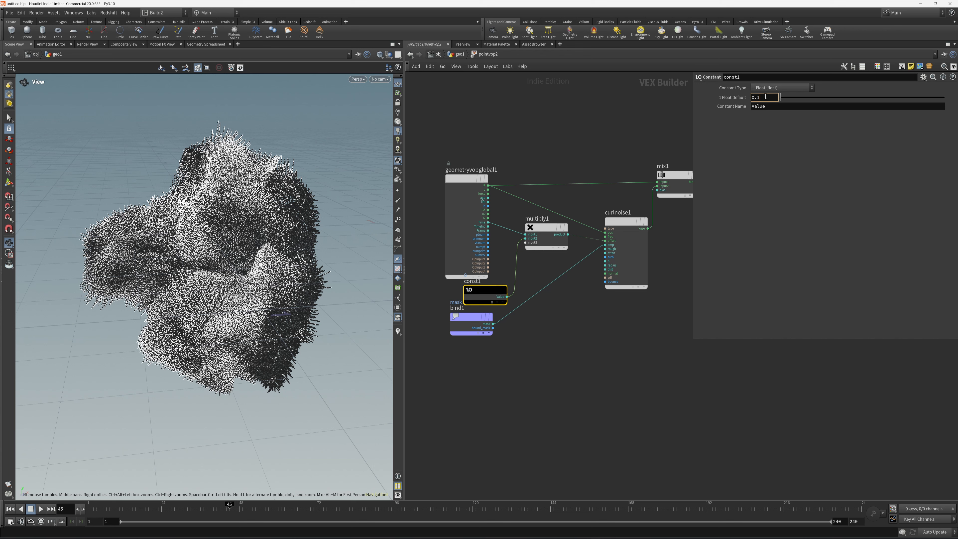
key(Return)
Play the animation and inspect the slowed hair movement from several angles
drag(110, 505, 91, 505)
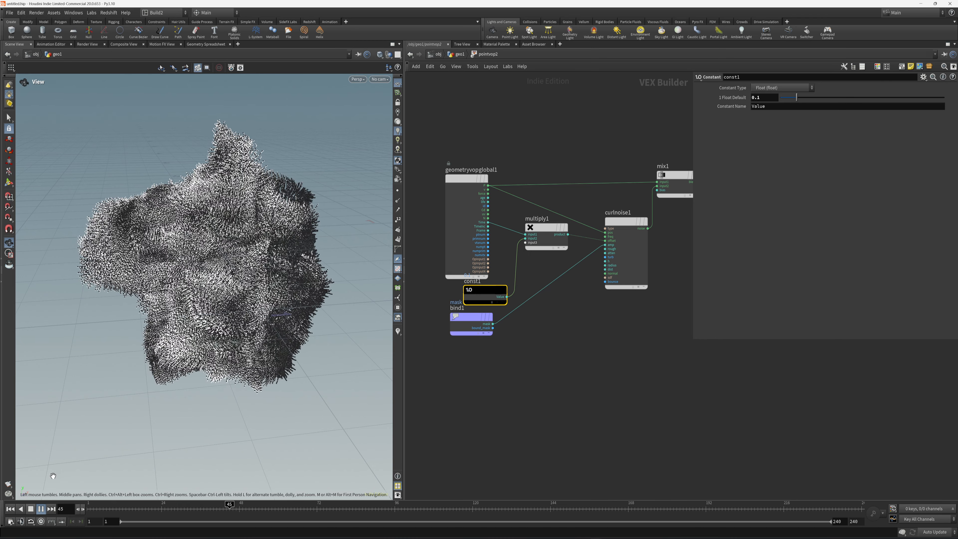
click(30, 509)
drag(197, 236, 241, 272)
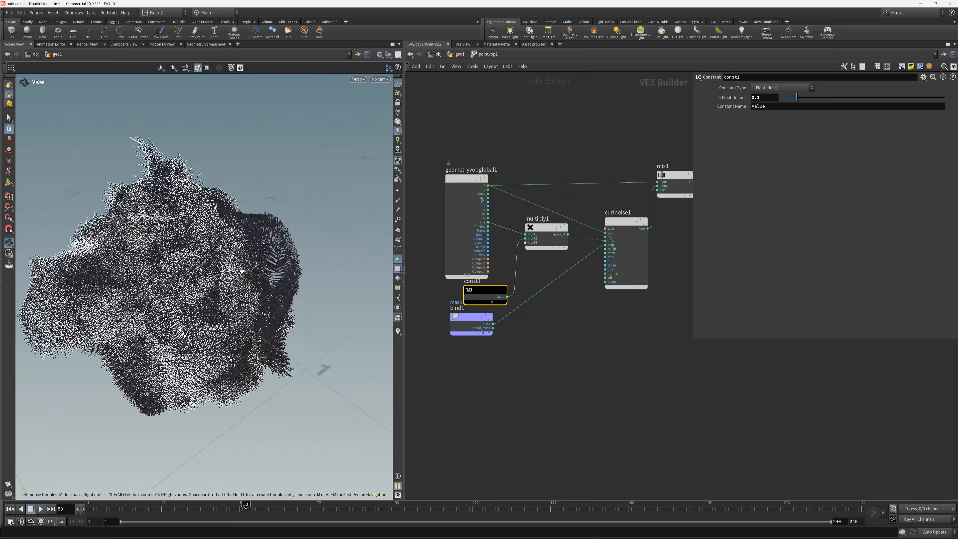
drag(242, 271, 196, 279)
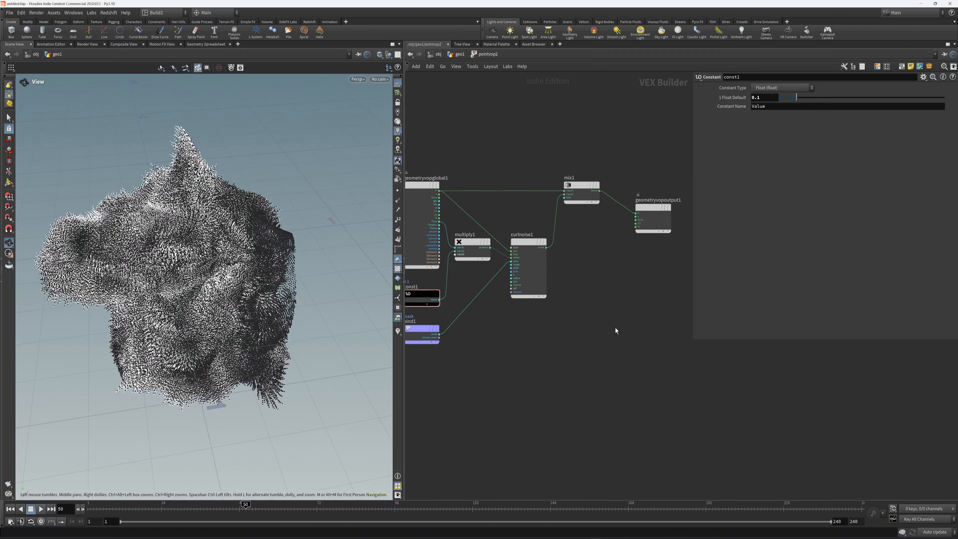
Return to the geometry network and add a Null node named Line_Out below pointvop2
key(u)
key(Tab)
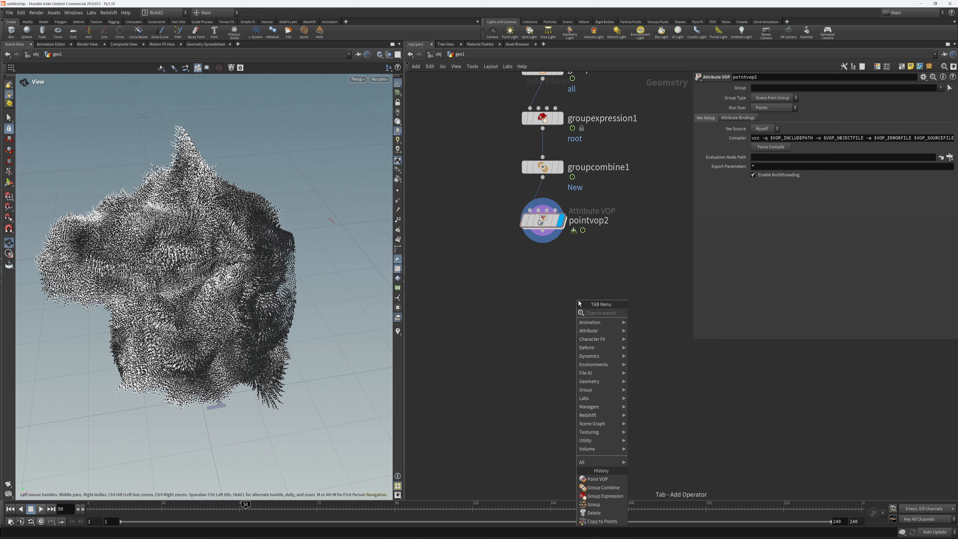
text(null)
key(Return)
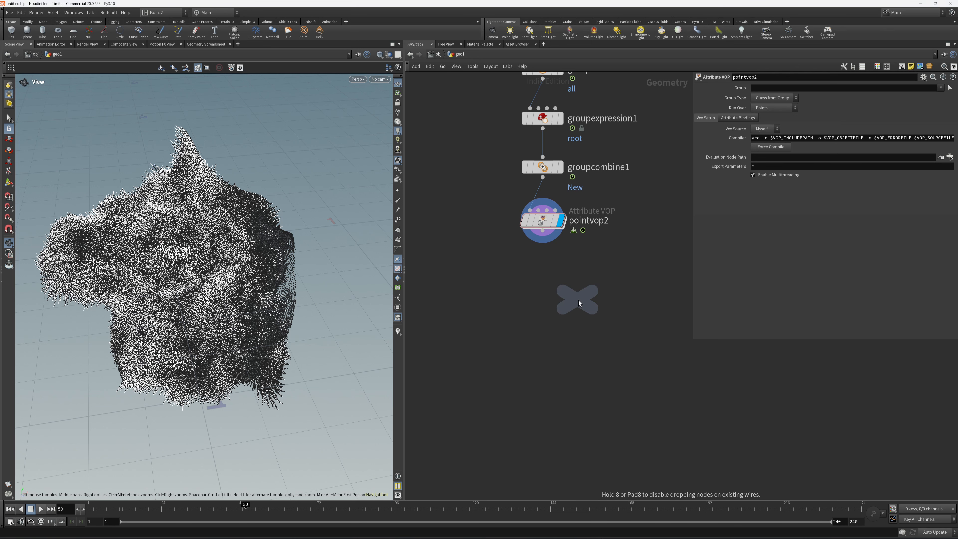
click(542, 356)
double_click(576, 362)
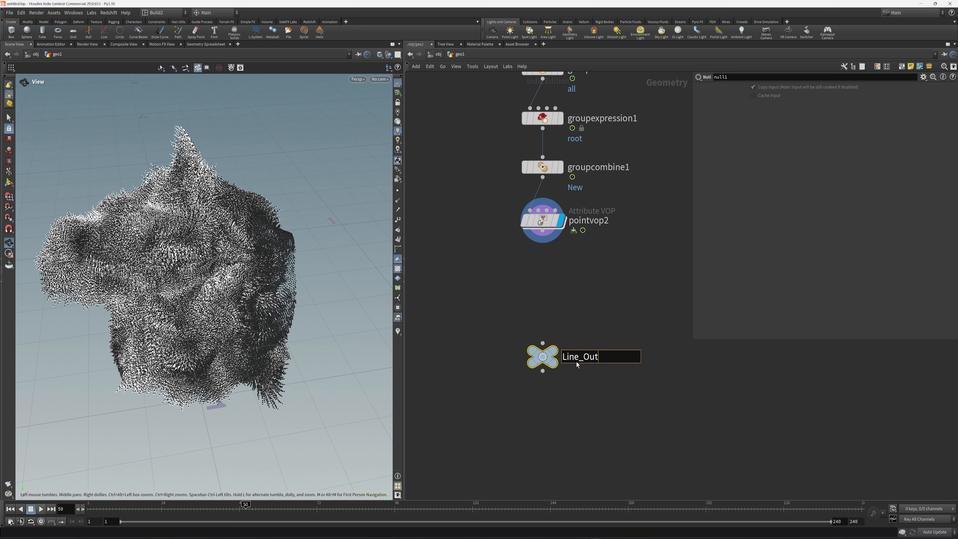
key(Return)
Duplicate the Line_Out null and rename the copy Particles_Out
key(ctrl+c)
key(ctrl+v)
double_click(475, 342)
click(472, 341)
mouse_move(445, 342)
text(Particles)
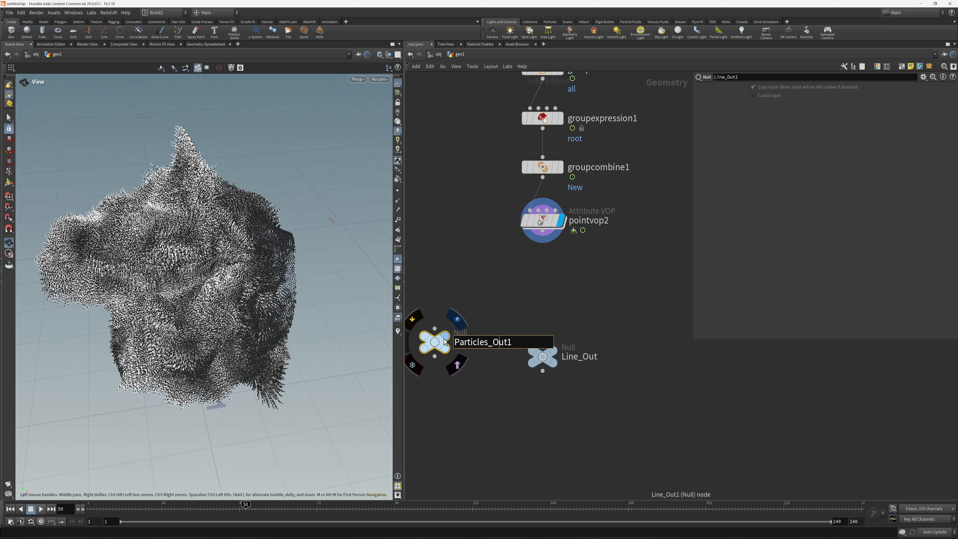
key(Delete)
key(Return)
click(462, 289)
Arrange the two nulls side by side and connect both Particles_Out and Line_Out to the output of pointvop2
middle_drag(517, 311, 577, 292)
drag(492, 322, 480, 344)
drag(615, 343, 659, 346)
middle_drag(658, 345, 619, 342)
drag(445, 341, 566, 213)
scroll(557, 234, up, 1)
drag(619, 344, 566, 212)
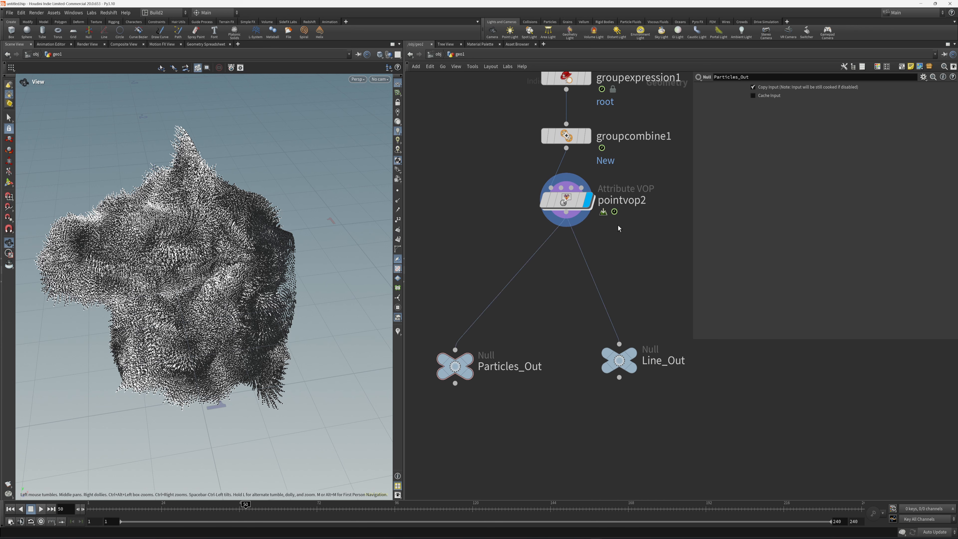
Display Line_Out and insert a Blast node on the wire between pointvop2 and Line_Out
middle_drag(633, 253, 613, 231)
mouse_move(613, 328)
drag(611, 329, 611, 334)
click(630, 310)
middle_drag(631, 301, 619, 311)
key(Tab)
text(blas)
text(blast)
key(Return)
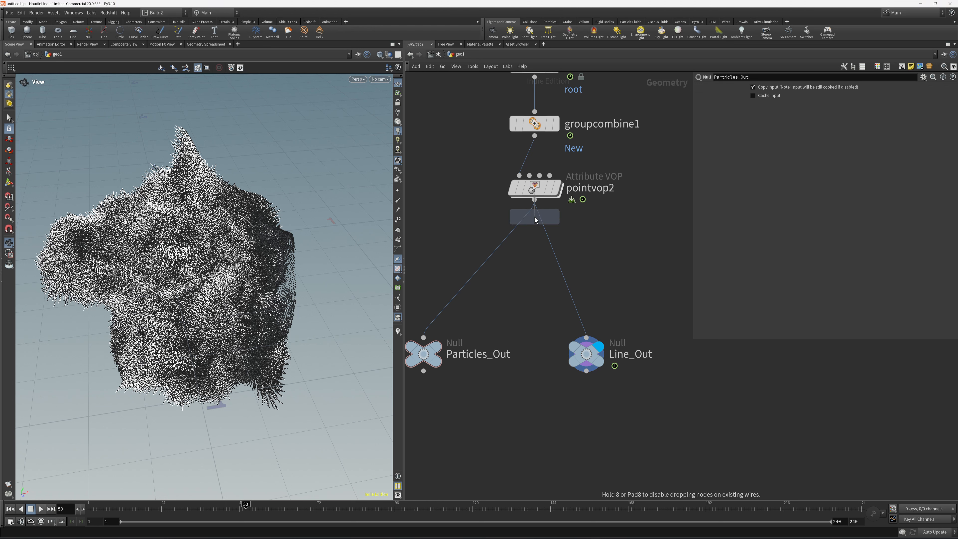
click(567, 271)
drag(570, 274, 589, 271)
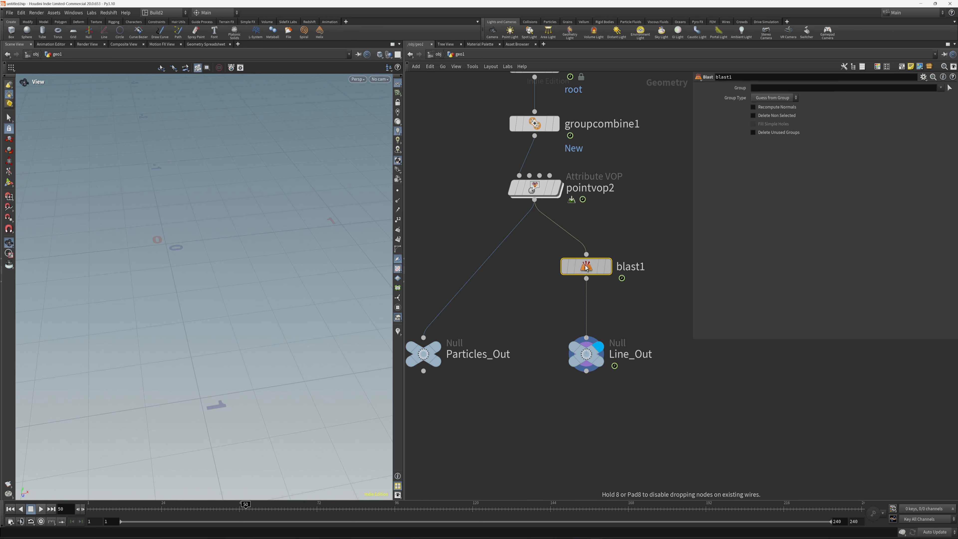
Set the Blast node's group to particles and compare its displayed result with that of pointvop2
click(941, 88)
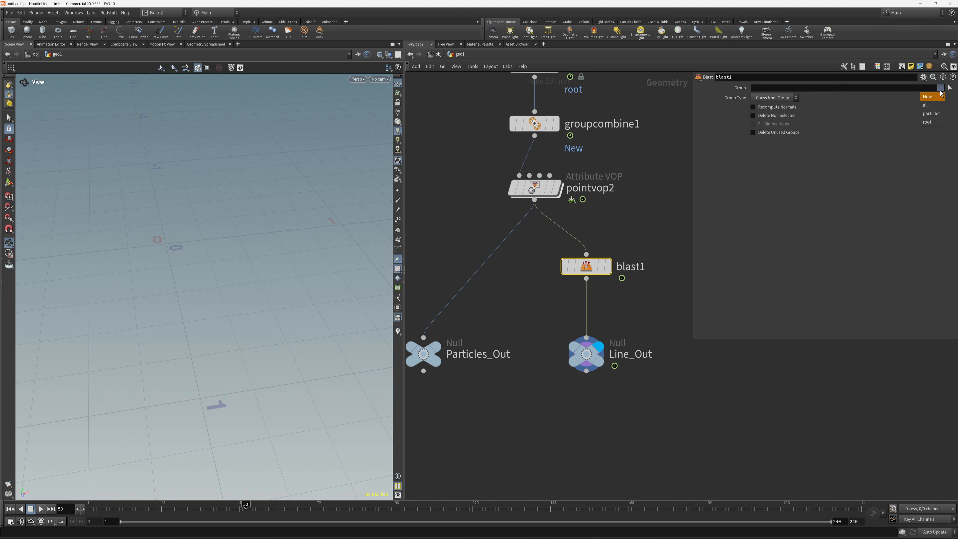
click(930, 114)
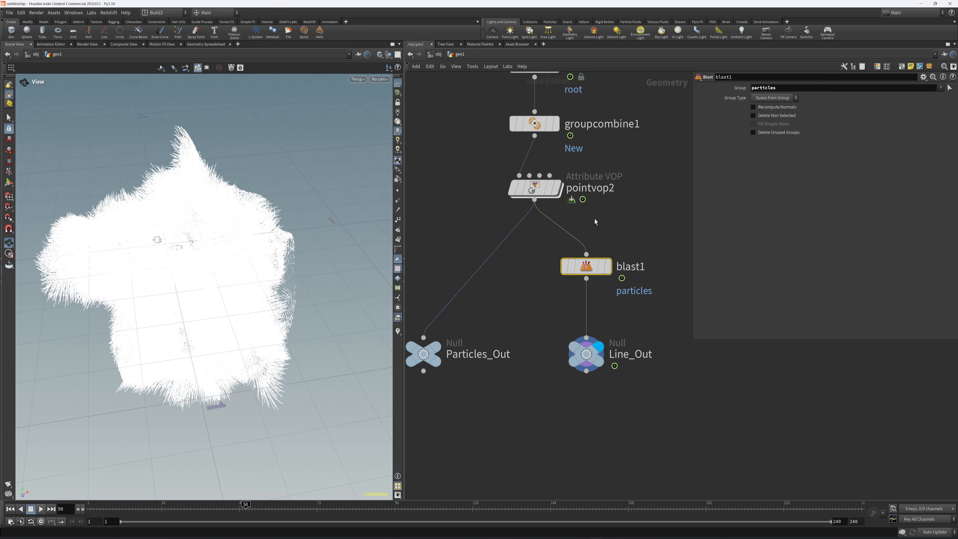
key(r)
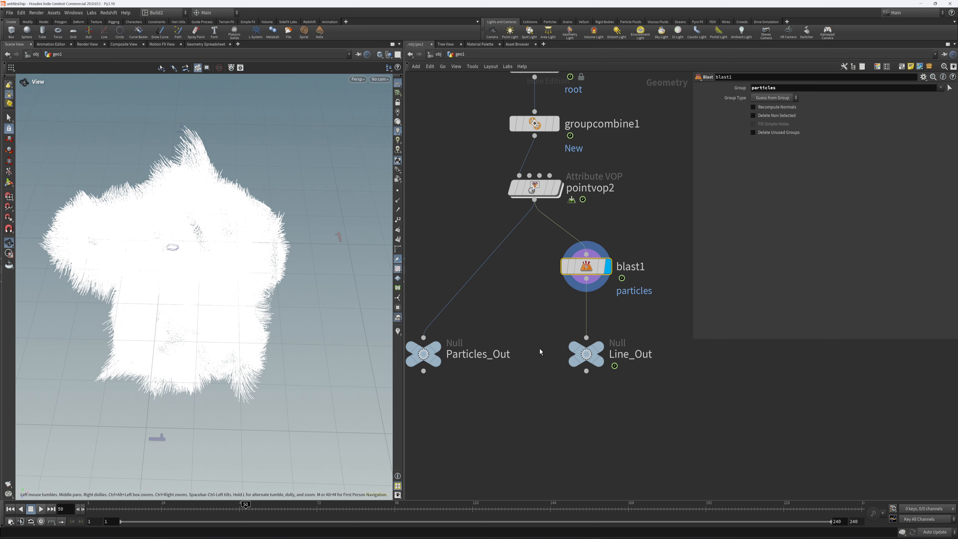
drag(227, 252, 251, 266)
key(r)
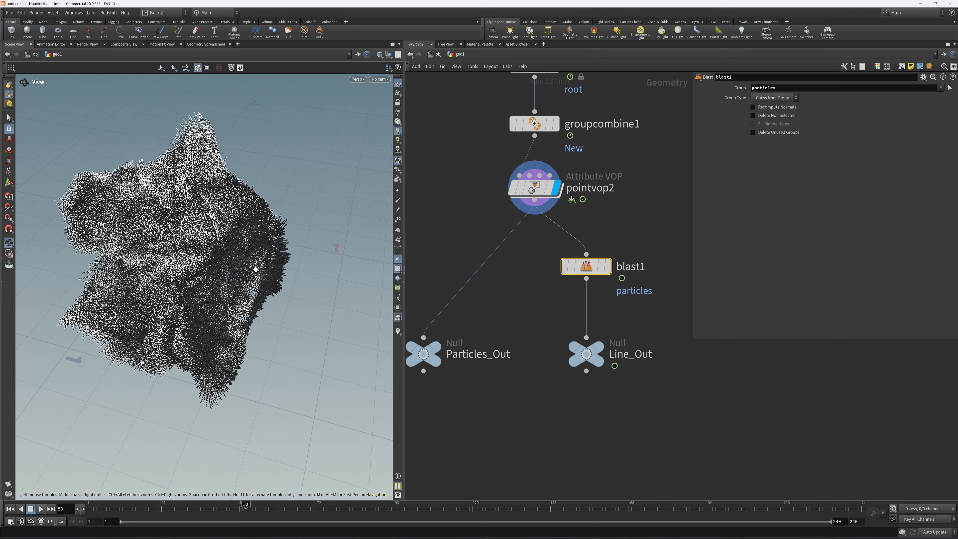
key(r)
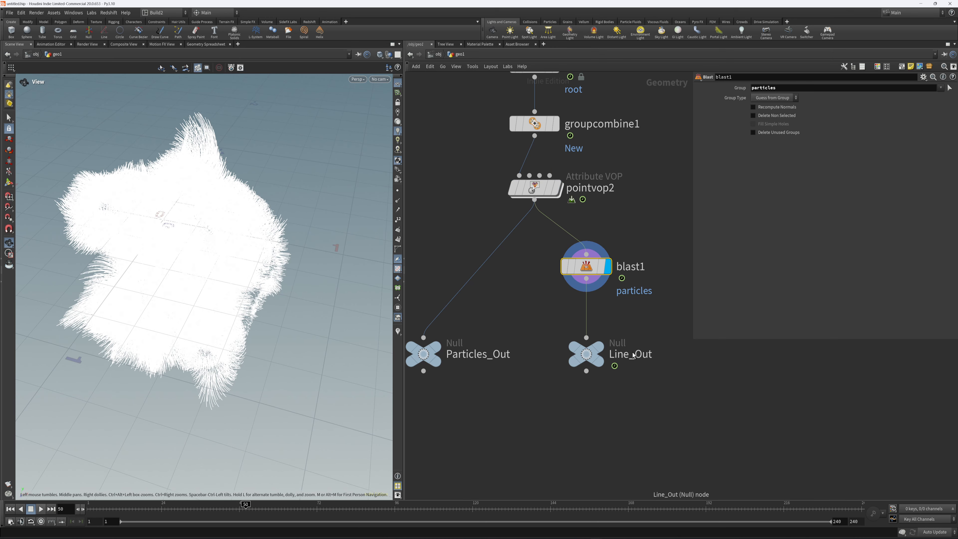
Duplicate the particles Blast node onto the wire between pointvop2 and Particles_Out, with Delete Non Selected enabled on the copy
middle_drag(624, 313, 660, 296)
alt+drag(632, 251, 475, 252)
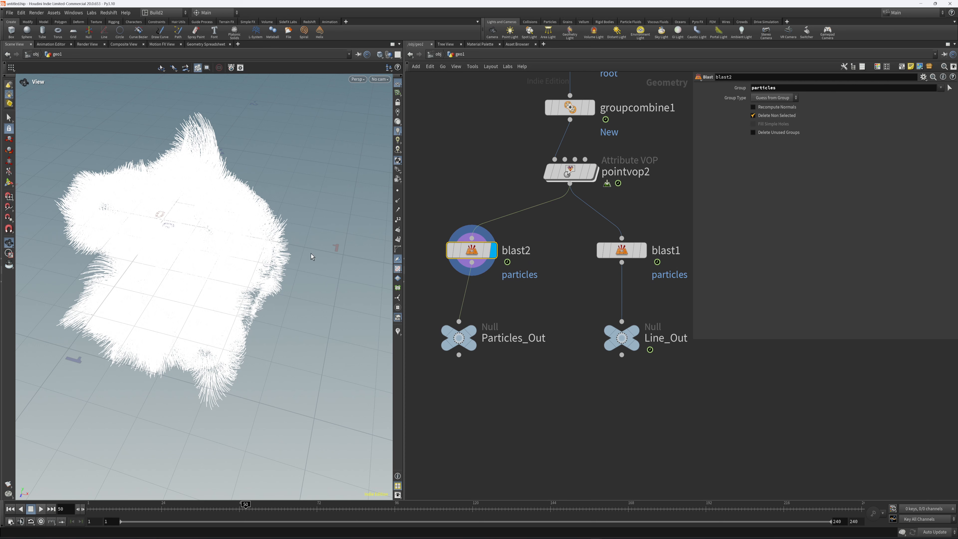
drag(204, 293, 120, 235)
right_drag(119, 236, 297, 257)
drag(297, 257, 256, 272)
right_drag(255, 272, 202, 316)
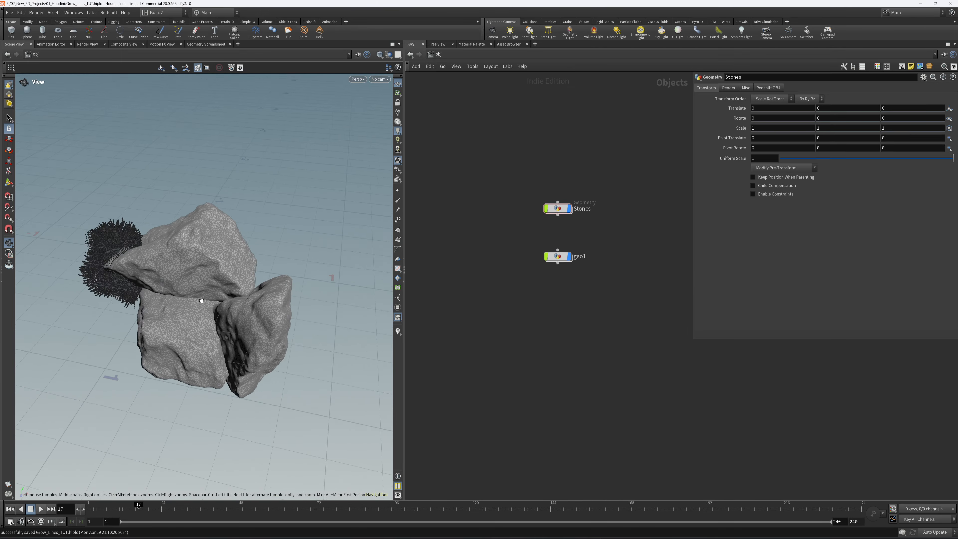
Open the material network and reposition the Stone material to make room for another one
drag(211, 298, 177, 300)
right_drag(176, 300, 208, 295)
middle_drag(208, 295, 258, 273)
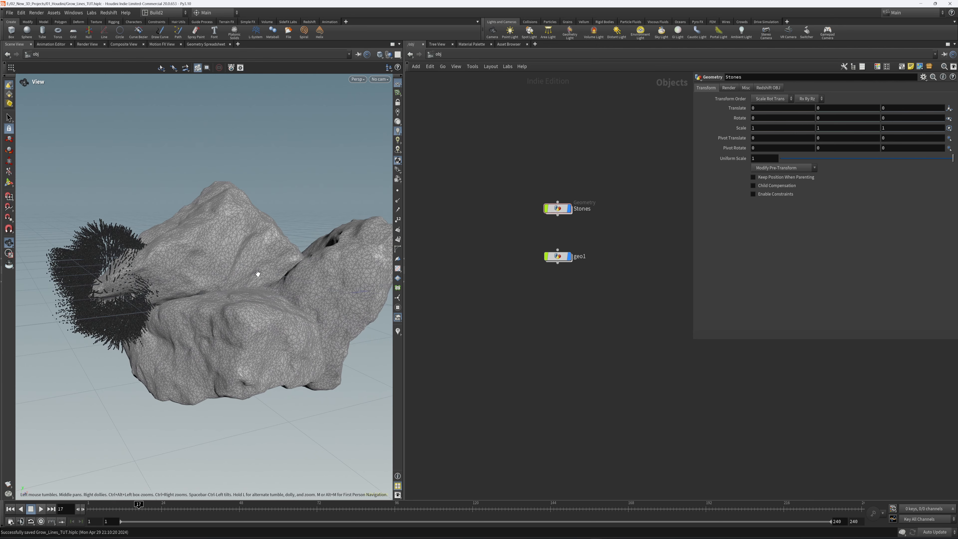
click(433, 55)
click(444, 88)
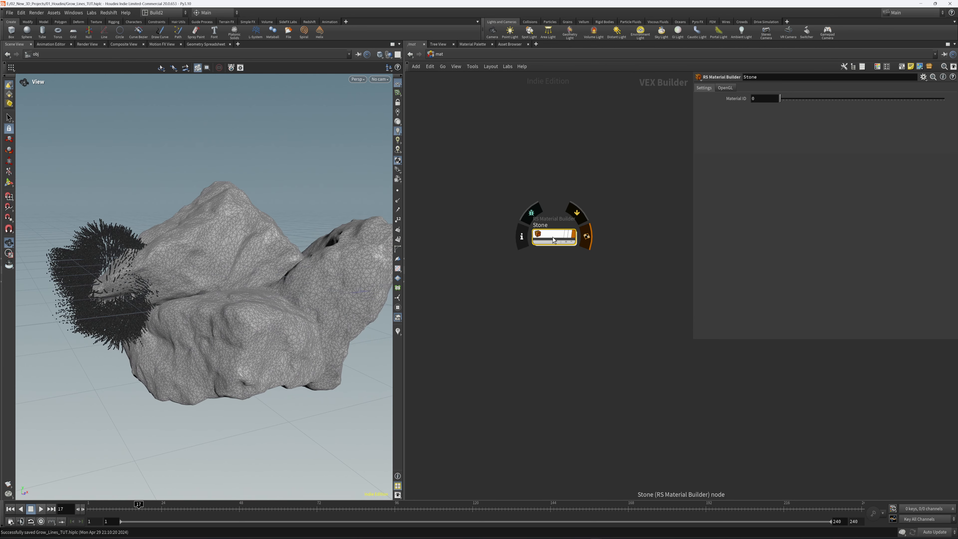
drag(553, 240, 566, 237)
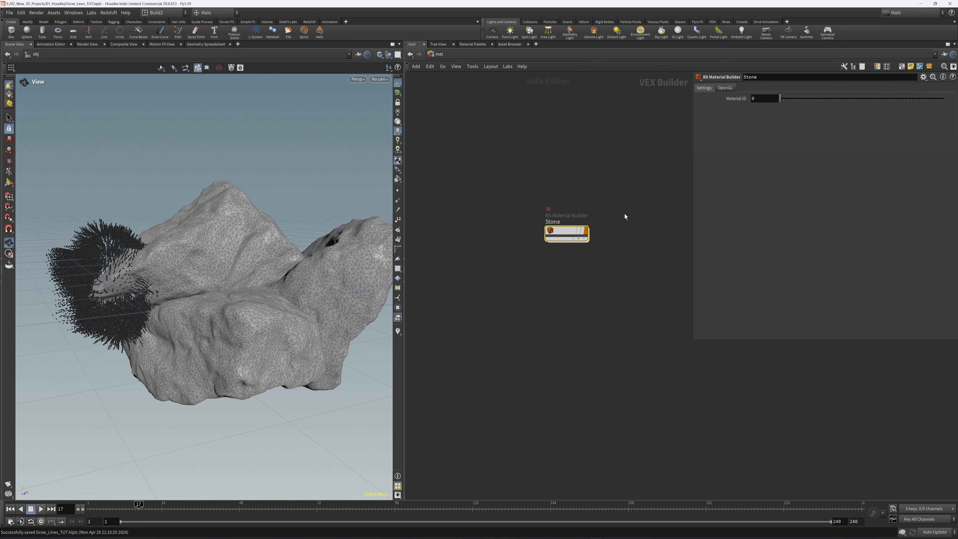
middle_drag(561, 281, 546, 261)
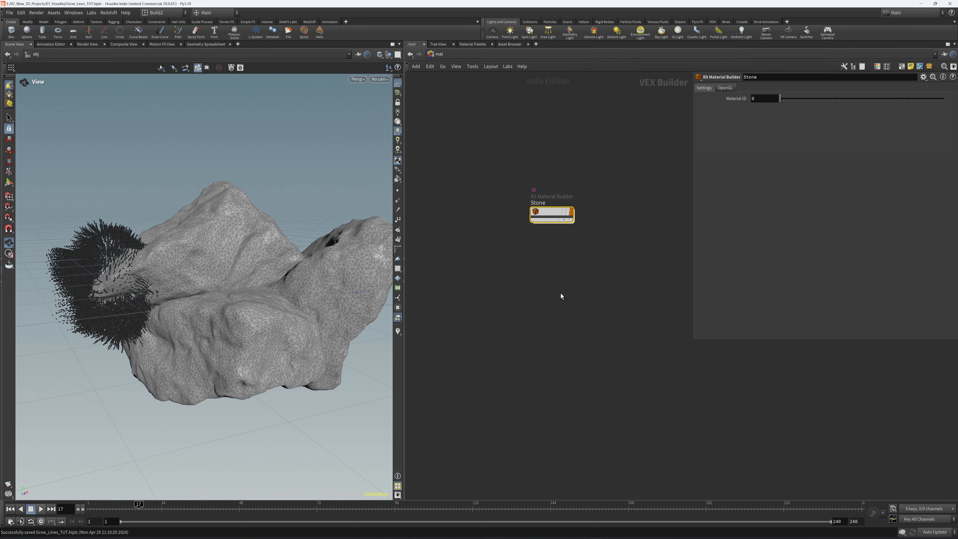
Add an RS Material Builder below the Stone material
key(Tab)
text(rs ma)
key(Down)
key(Down)
key(Down)
key(Down)
key(Down)
key(Down)
key(Down)
key(Return)
click(556, 266)
Rename the new RS Material Builder Lines
double_click(556, 265)
text(L)
key(Return)
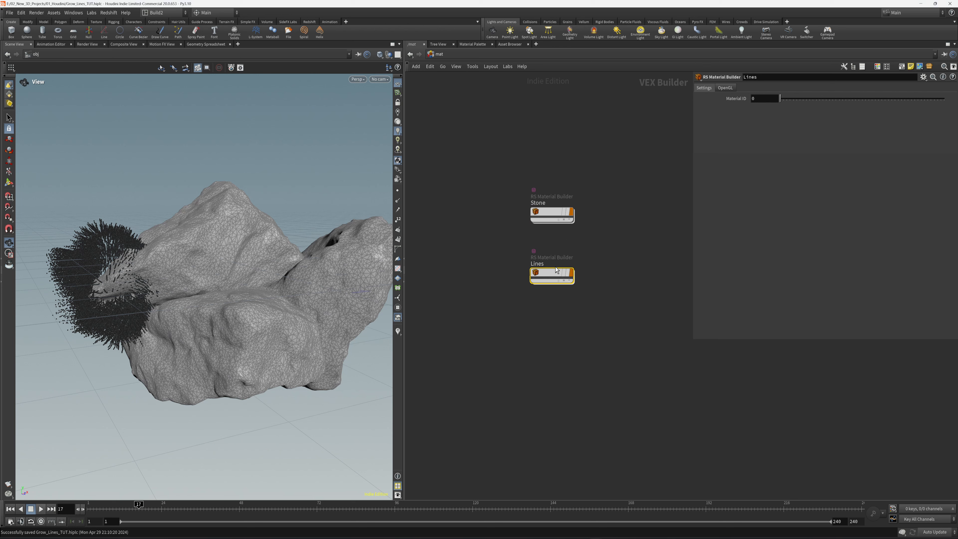
Inside the Lines material, set StandardMaterial1's reflection roughness to 0.503 and reflection weight to 0.575
double_click(546, 272)
key(h)
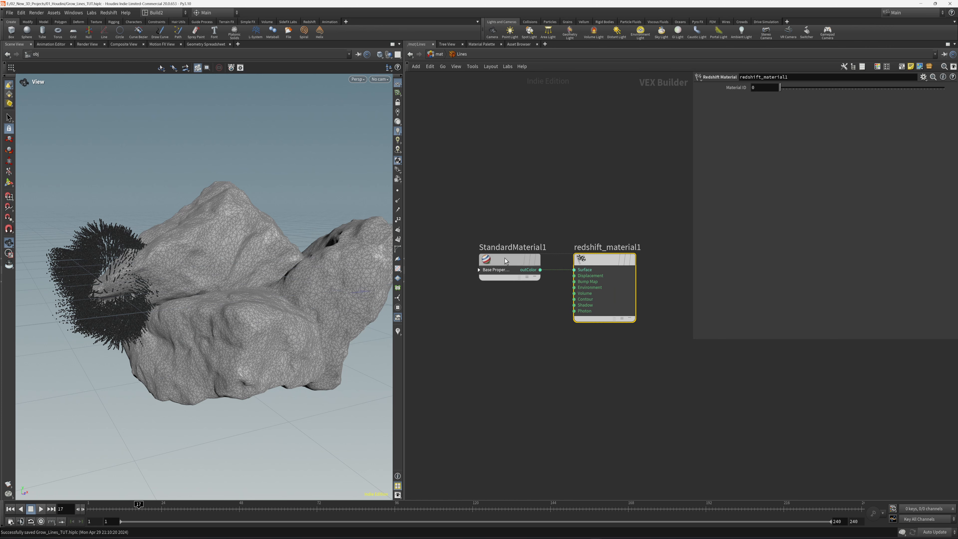
click(501, 264)
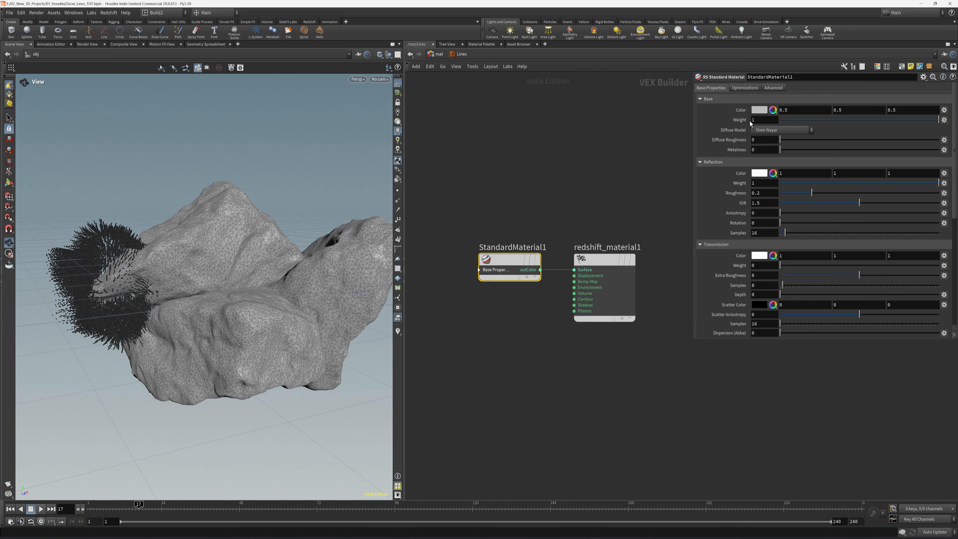
drag(812, 193, 873, 184)
click(866, 183)
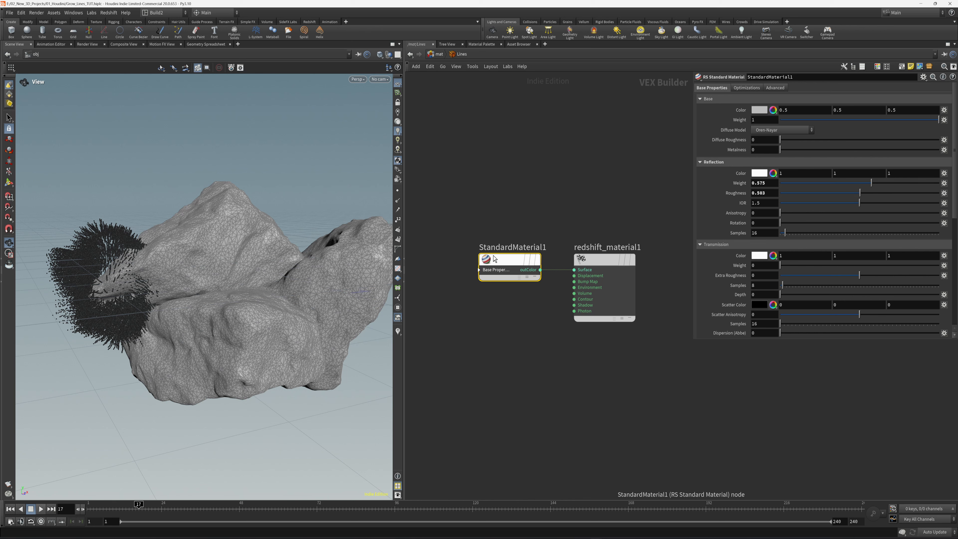
Move StandardMaterial1 slightly away from redshift_material1 and set its base color to white
drag(499, 261, 490, 261)
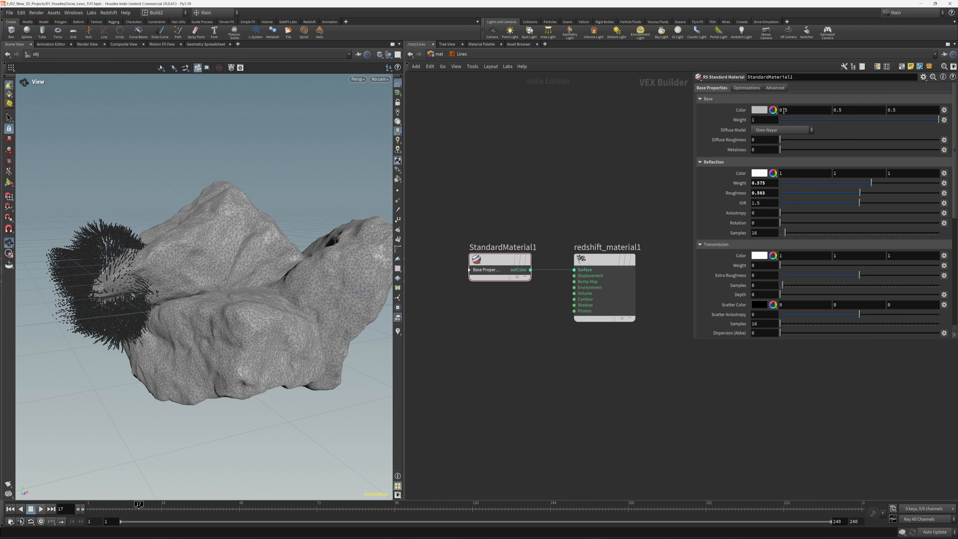
click(759, 110)
click(862, 93)
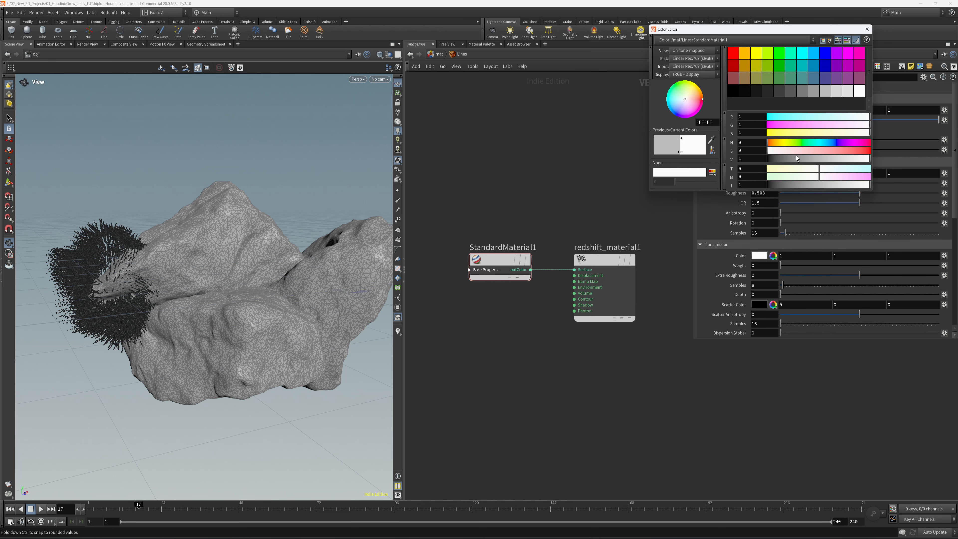
click(867, 29)
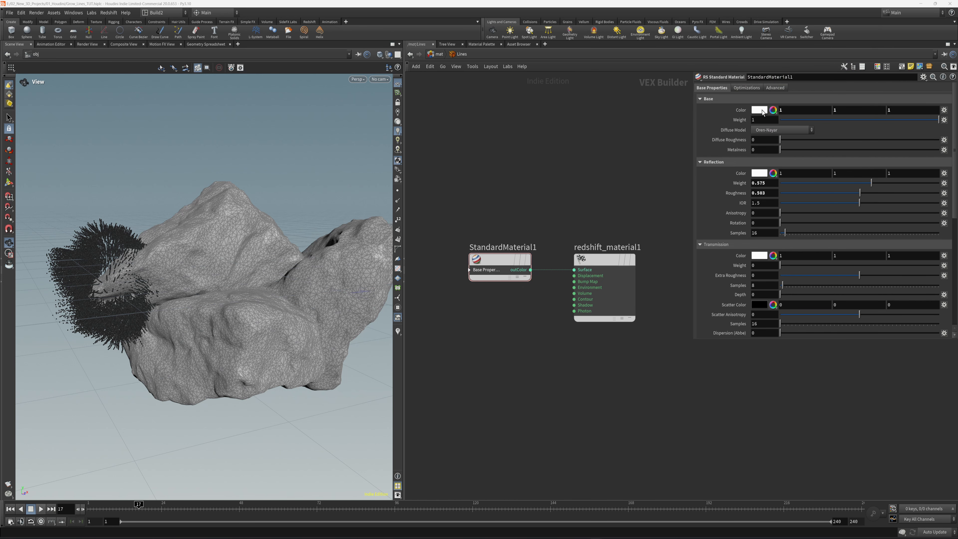
Insert a Material node between merge1 and Stones_Out in the Stones network and assign it the Stone material
click(438, 55)
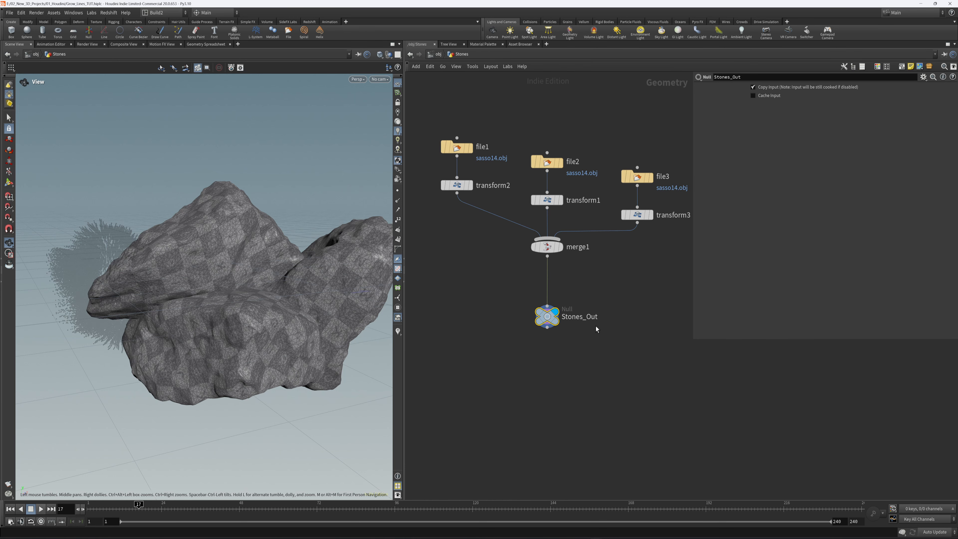
key(Tab)
text(ma)
key(Down)
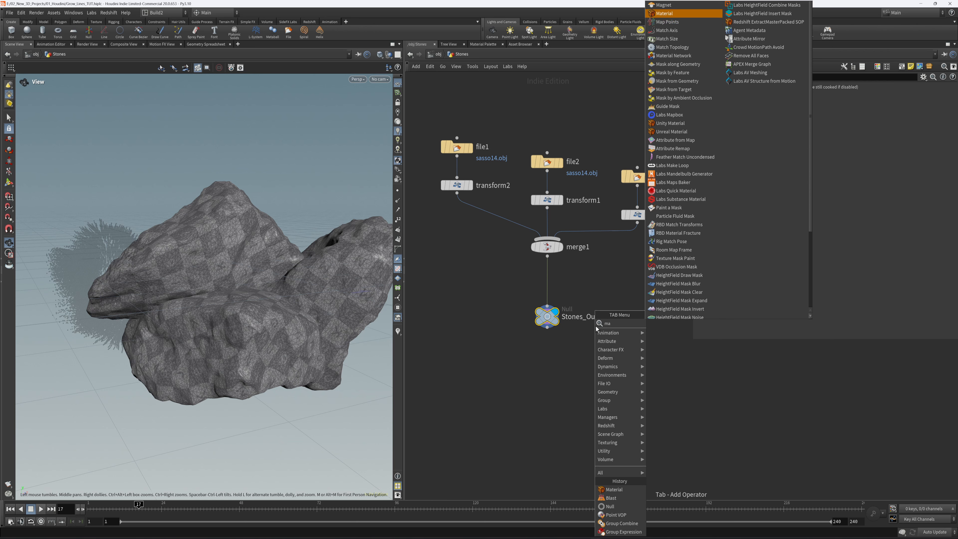
key(Return)
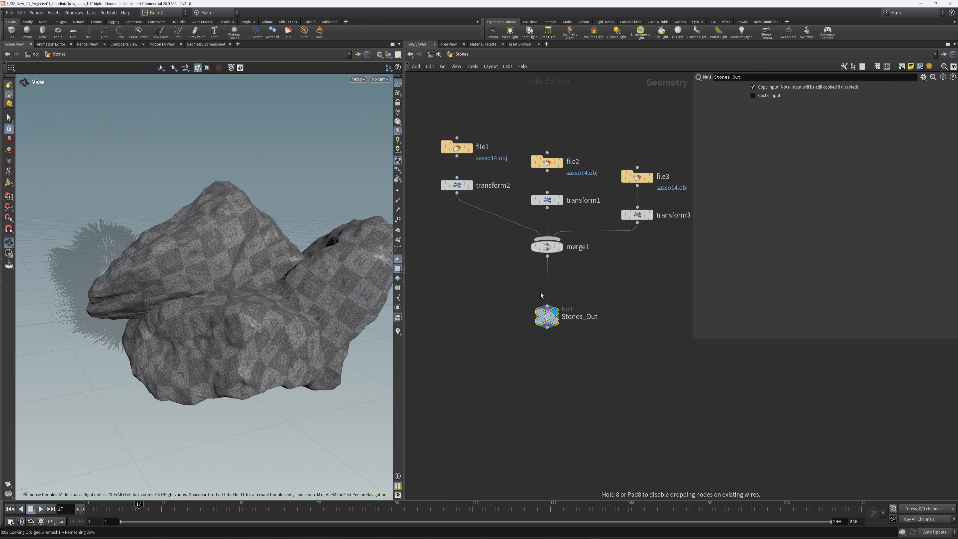
click(548, 289)
click(945, 146)
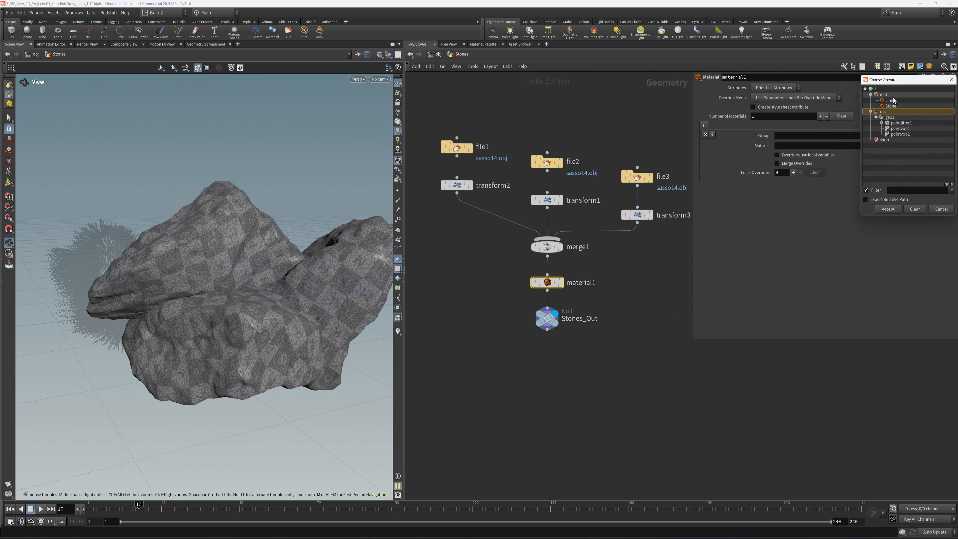
double_click(892, 107)
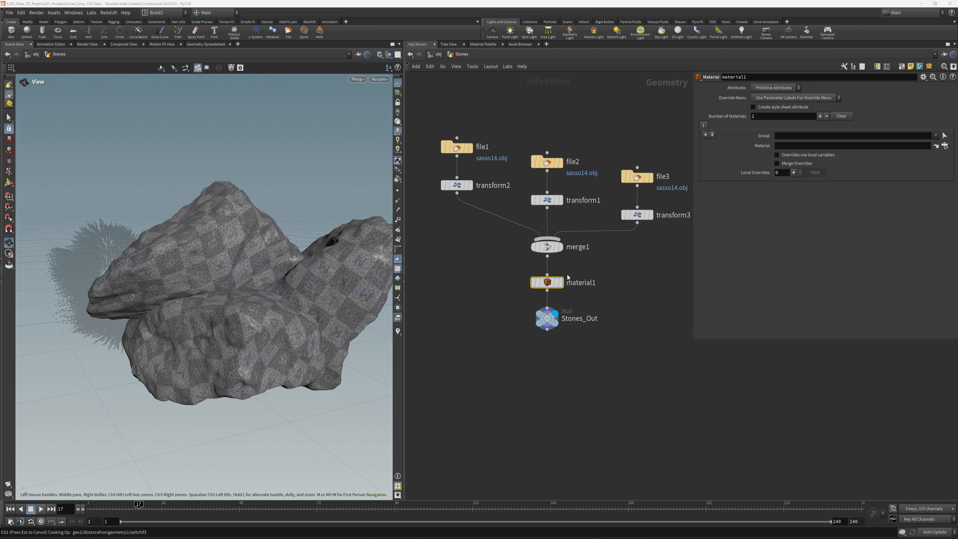
Go into the geo1 network and display the Line_Out null
key(u)
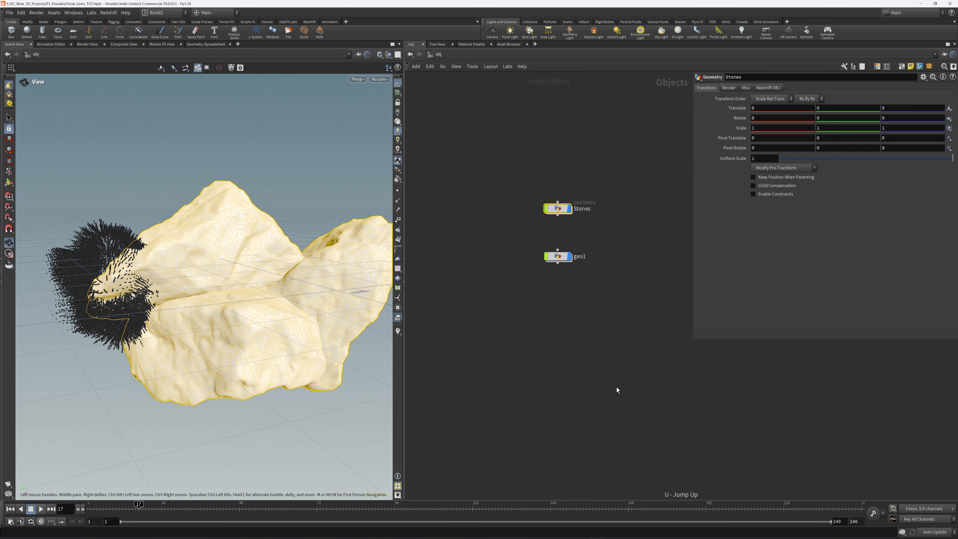
double_click(557, 234)
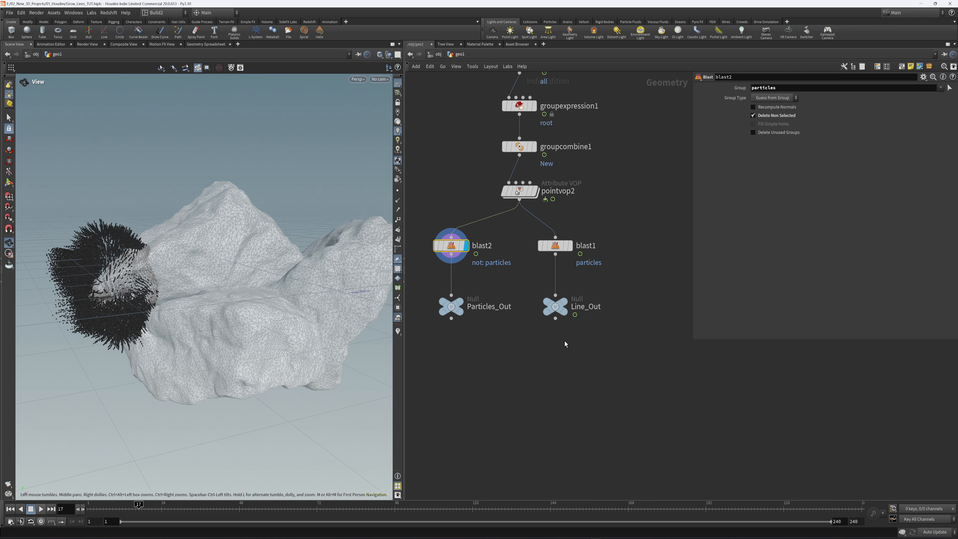
click(629, 298)
key(Tab)
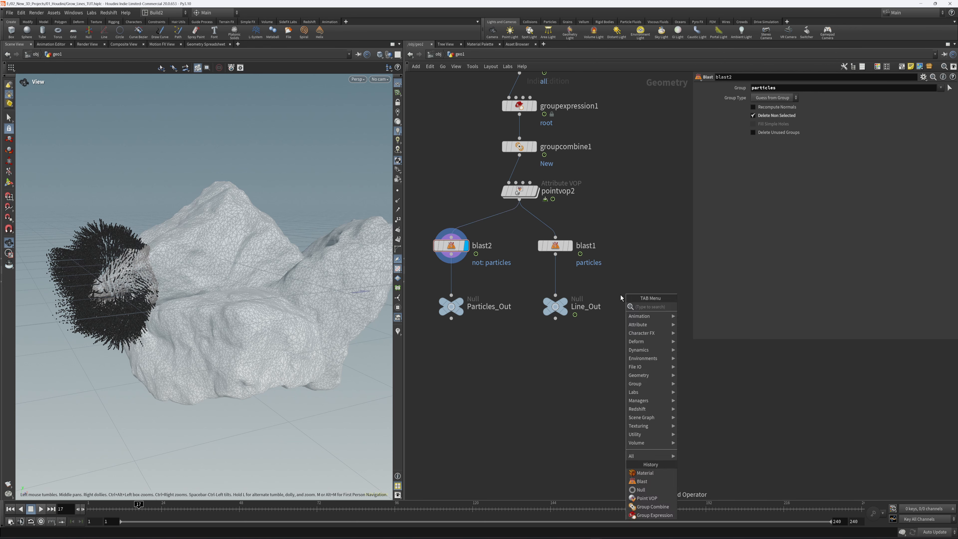
key(Escape)
click(567, 303)
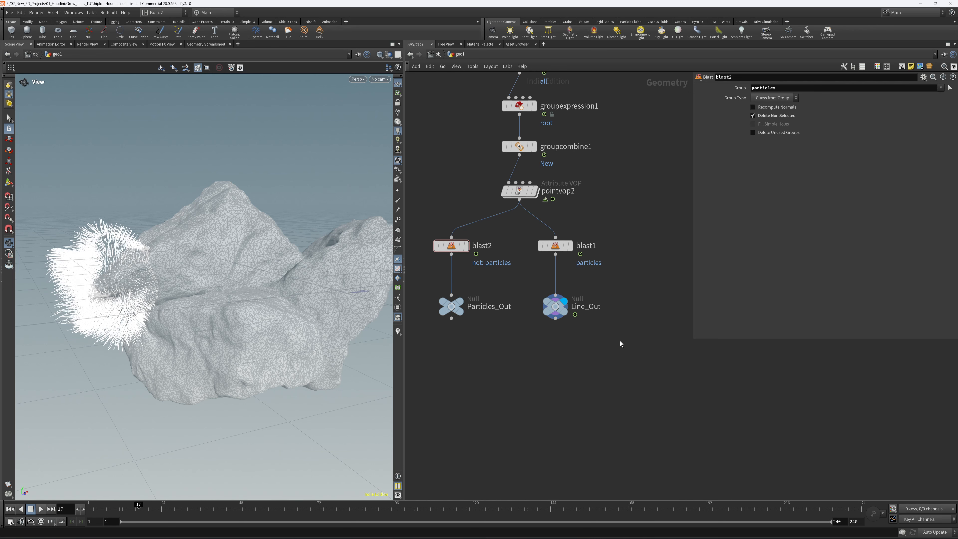
Insert a Material node between blast1 and Line_Out and assign it the /mat/Lines material
key(Tab)
mouse_move(638, 323)
click(709, 332)
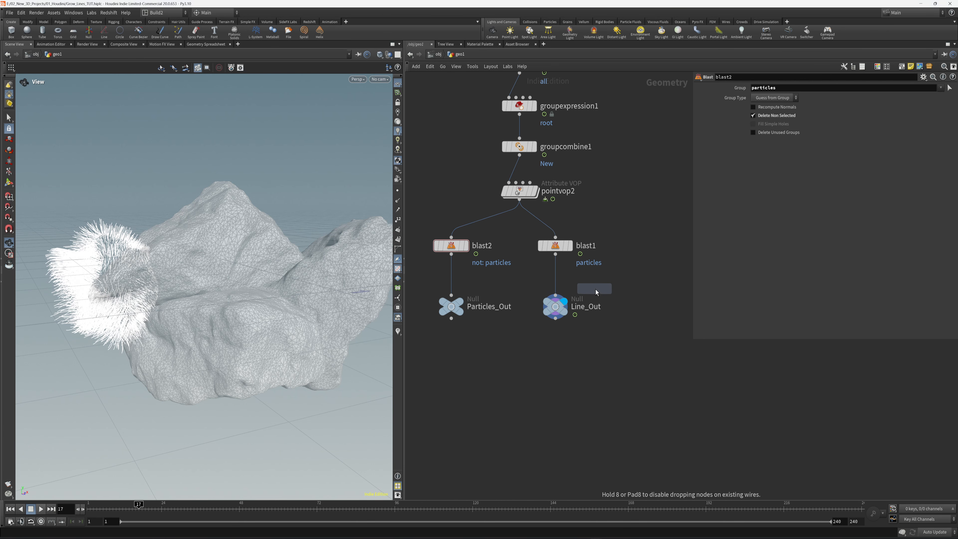
click(558, 284)
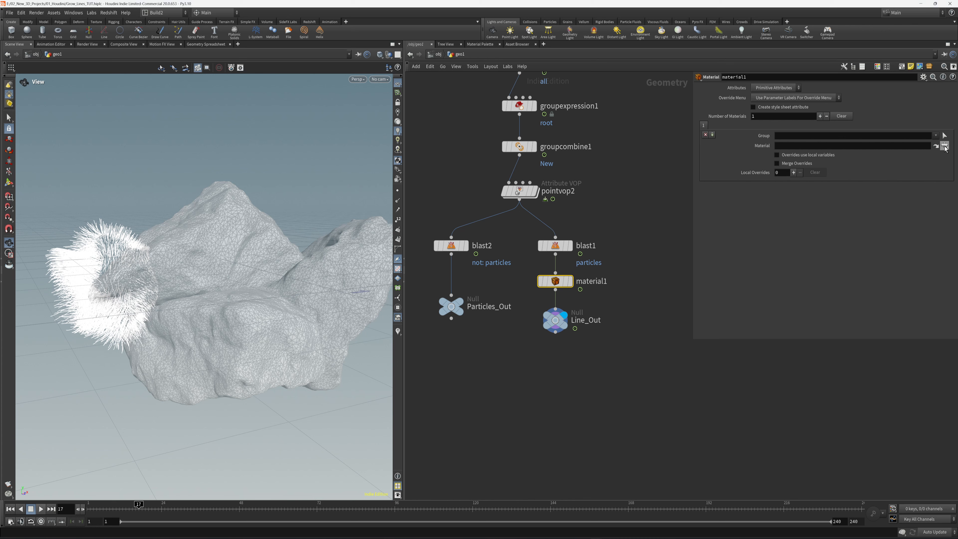
click(945, 147)
click(891, 106)
double_click(897, 112)
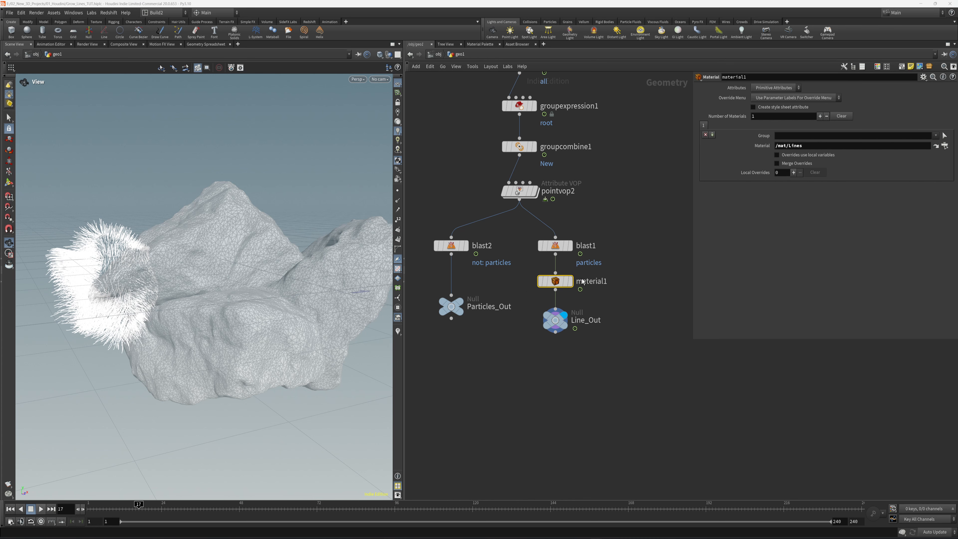
Duplicate the Lines Material node onto the wire between blast2 and Particles_Out, then tidy the Line_Out null's position
alt+drag(555, 281, 455, 279)
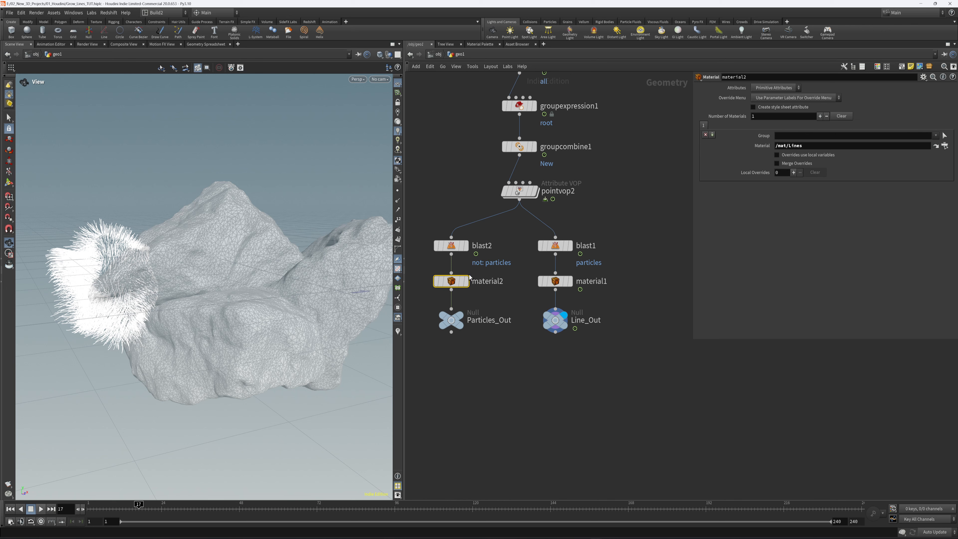
middle_drag(572, 381, 581, 354)
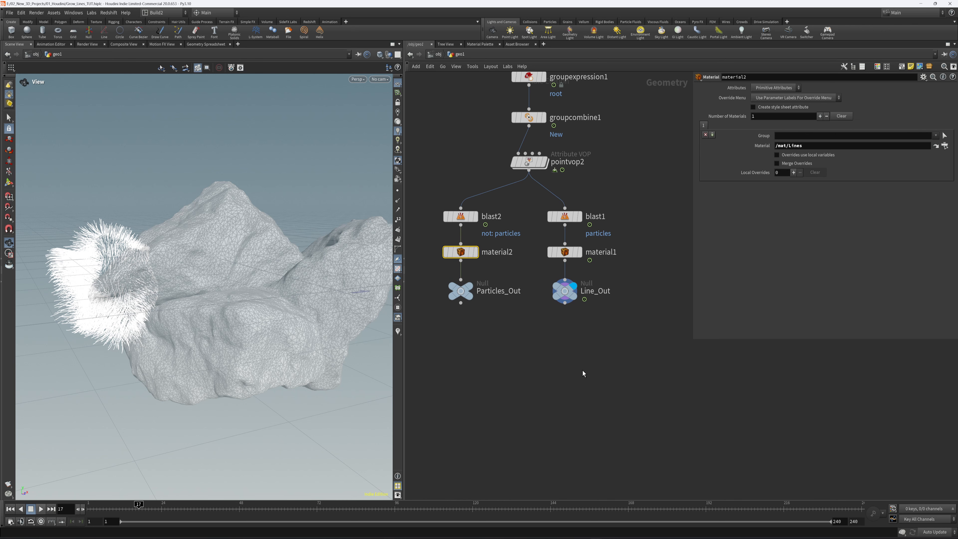
drag(565, 292, 565, 318)
Return to the object level and rename the geo1 object Lines
key(u)
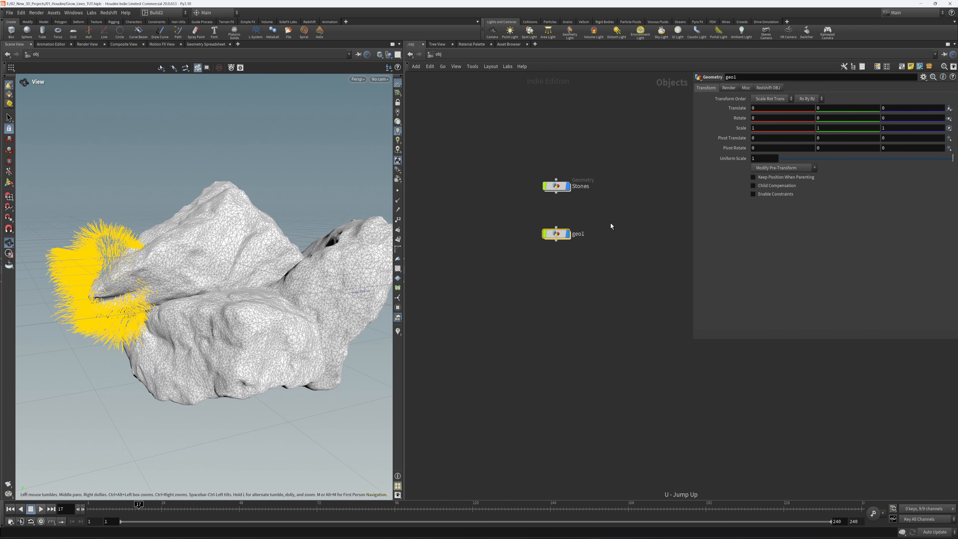
double_click(581, 235)
text(Lines)
key(Return)
Add a Geometry object below Lines and name it Particles
key(Tab)
text(g)
key(Return)
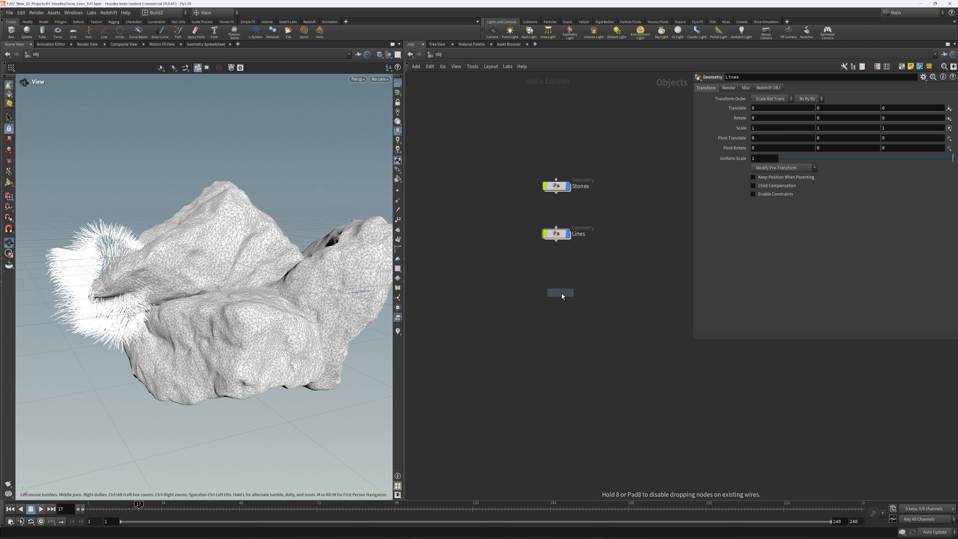
click(556, 267)
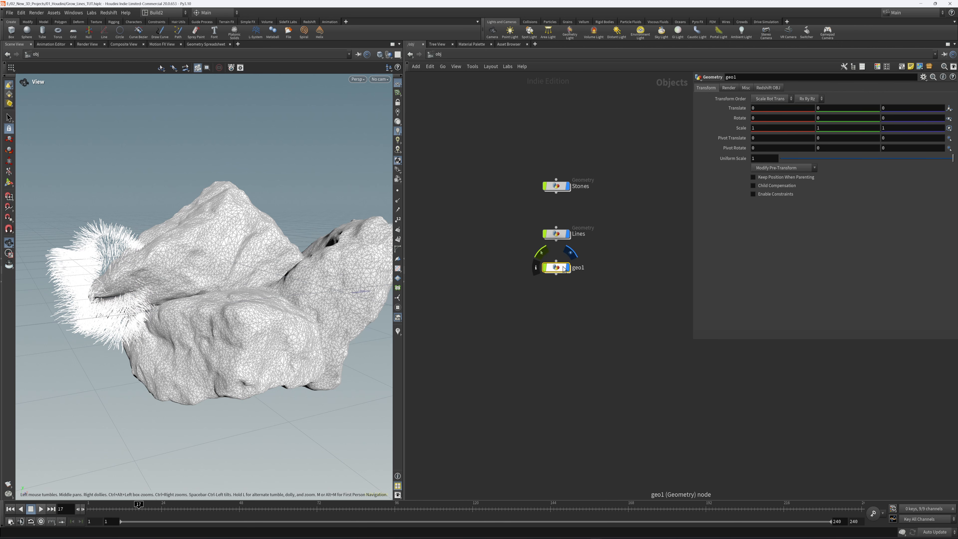
double_click(582, 268)
text(Particles)
key(Return)
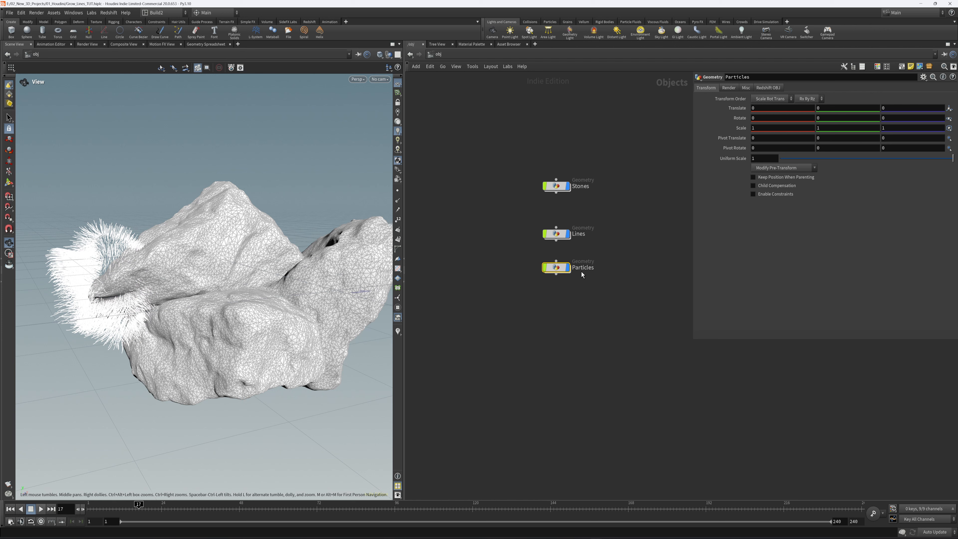
Go inside the Particles object and add an Object Merge node
double_click(556, 267)
key(Tab)
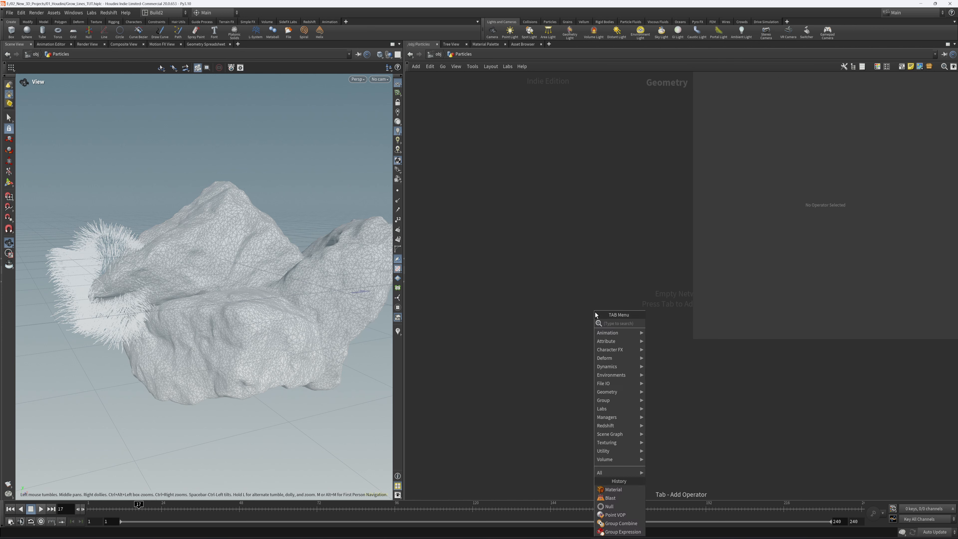
text(obj)
key(Return)
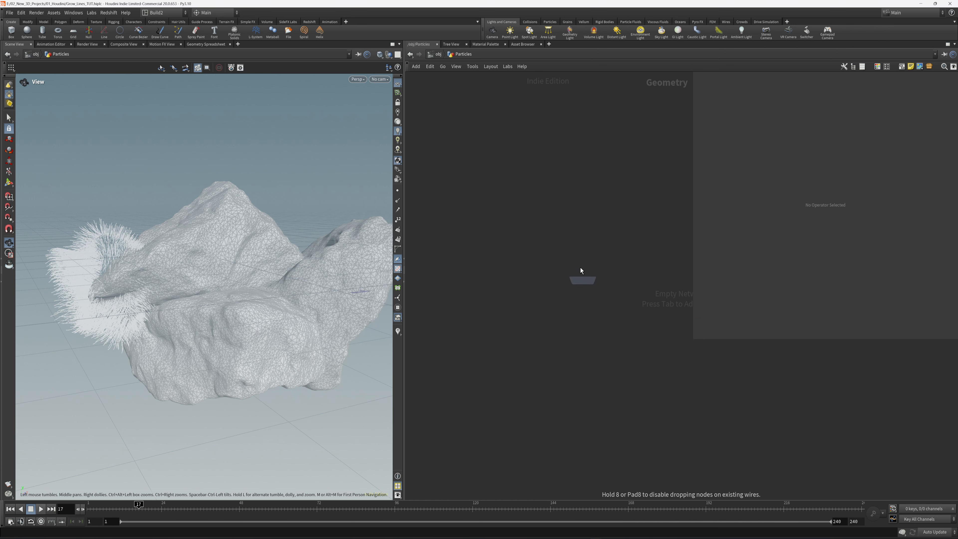
click(580, 267)
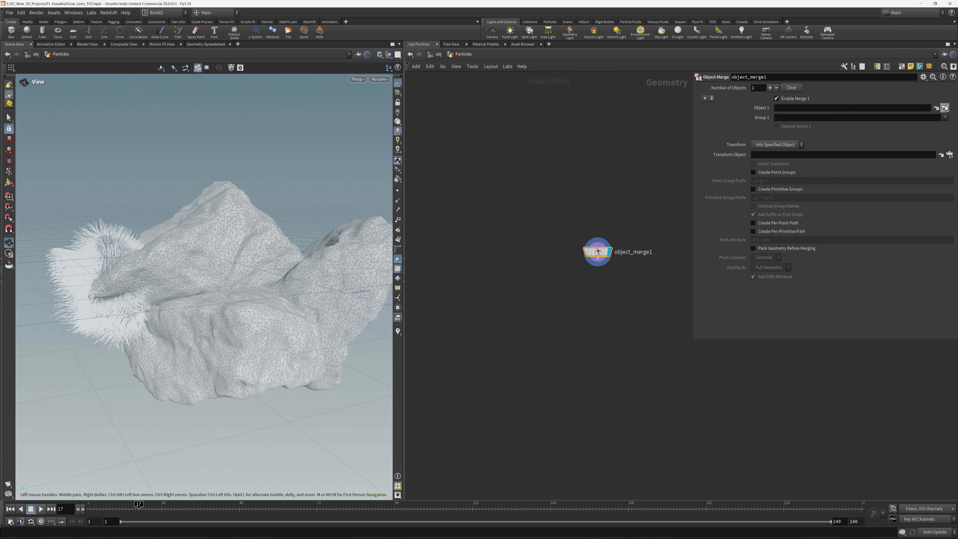